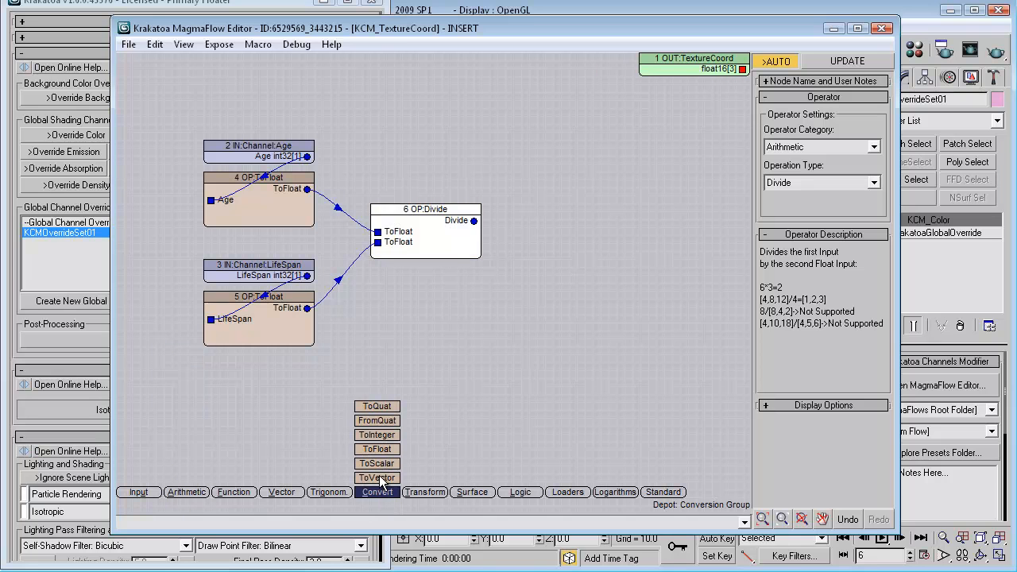
Step: Feed the Age/LifeSpan Divide result into a new ToVector node as X
{"action": "left_click_drag", "start_coordinate": [380, 481], "coordinate": [586, 222]}
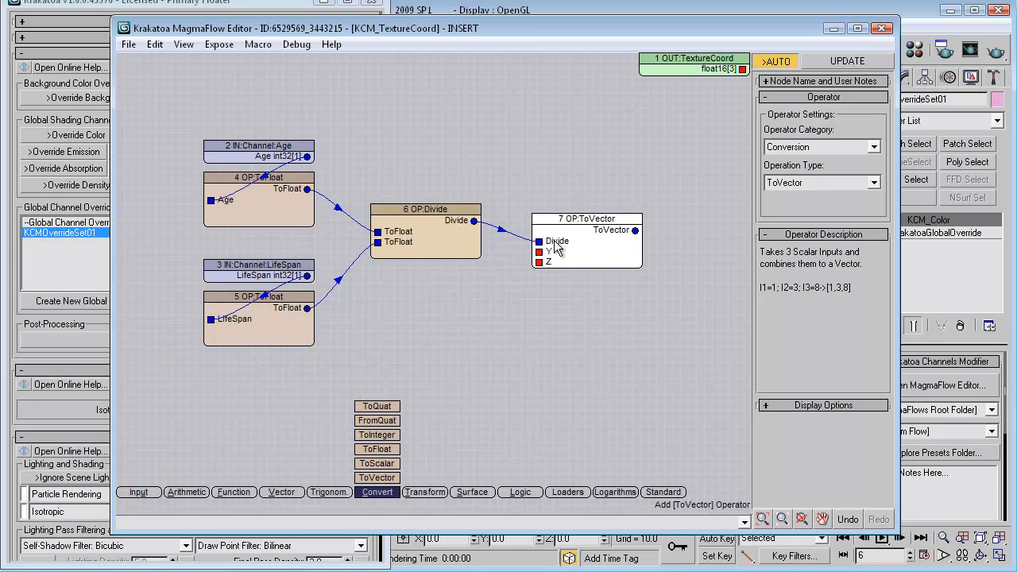
{"action": "left_click_drag", "start_coordinate": [555, 248], "coordinate": [545, 223]}
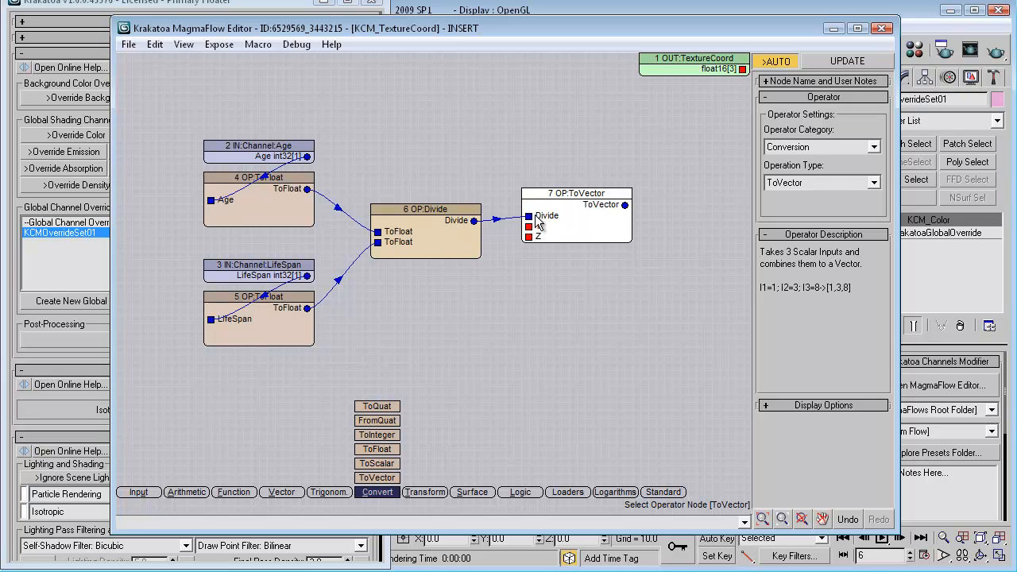
{"action": "left_click_drag", "start_coordinate": [562, 196], "coordinate": [563, 203]}
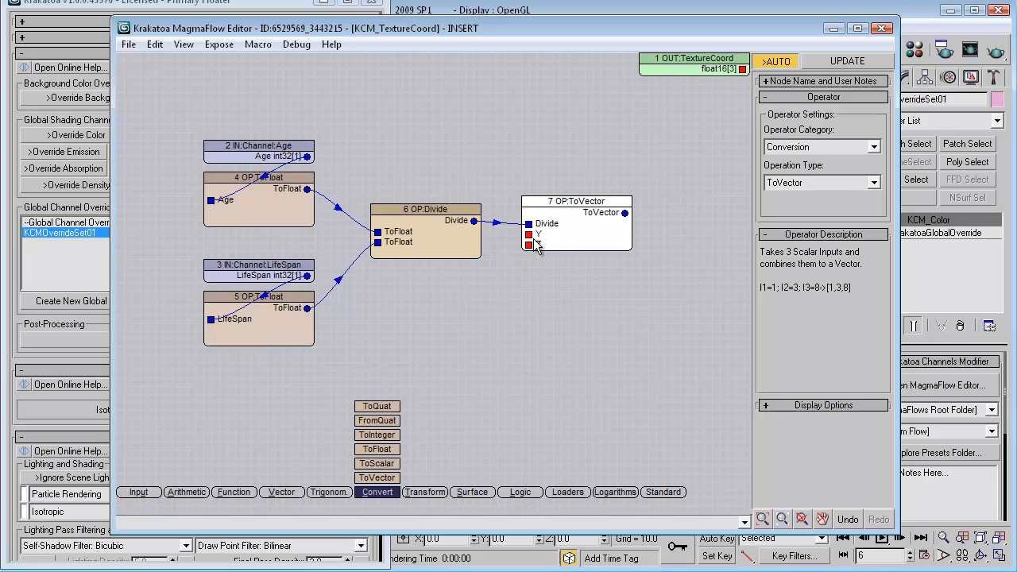
Step: Add a Float input of 0.0 feeding the vector's Y and Z components
{"action": "left_click", "coordinate": [145, 498]}
{"action": "mouse_move", "coordinate": [138, 449]}
{"action": "left_mouse_down"}
{"action": "mouse_move", "coordinate": [469, 324]}
{"action": "mouse_move", "coordinate": [448, 296]}
{"action": "left_mouse_up"}
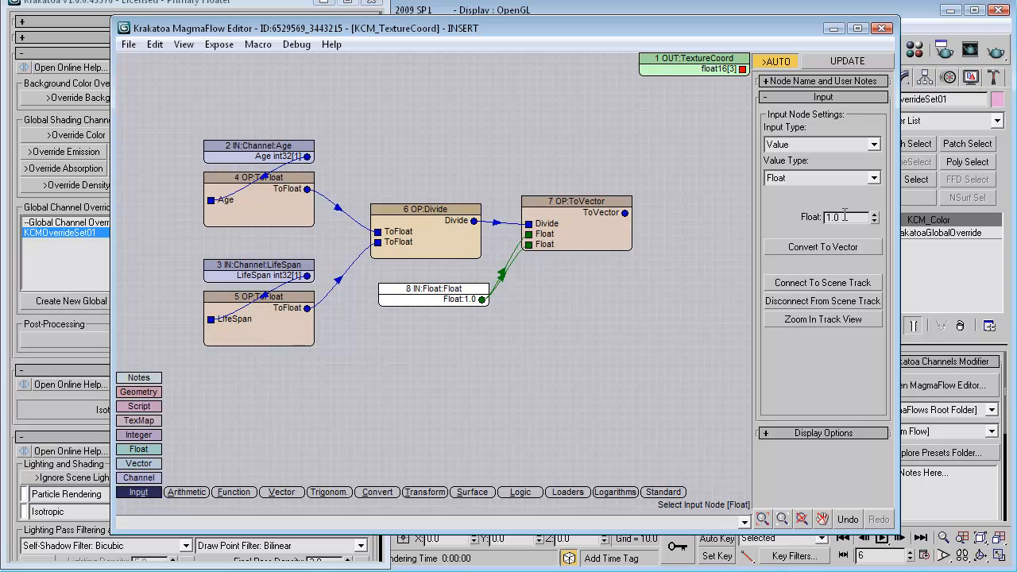
{"action": "type", "text": "0"}
{"action": "key", "text": "Return"}
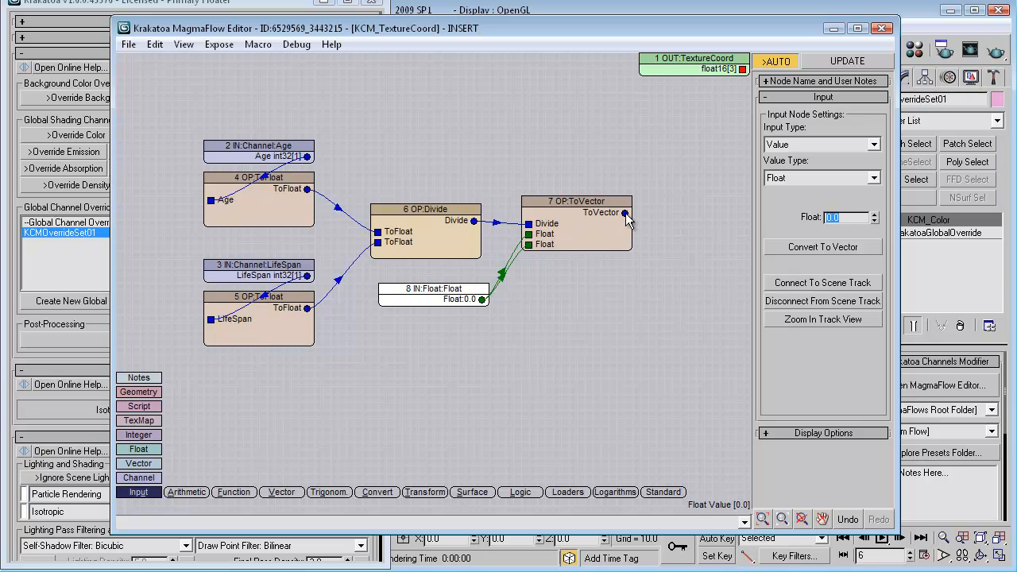
Step: Wire the ToVector result to the OUT:TextureCoord output
{"action": "mouse_move", "coordinate": [625, 212]}
{"action": "left_mouse_down"}
{"action": "mouse_move", "coordinate": [666, 208]}
{"action": "mouse_move", "coordinate": [746, 73]}
{"action": "left_mouse_up"}
{"action": "left_click_drag", "start_coordinate": [746, 73], "coordinate": [744, 71]}
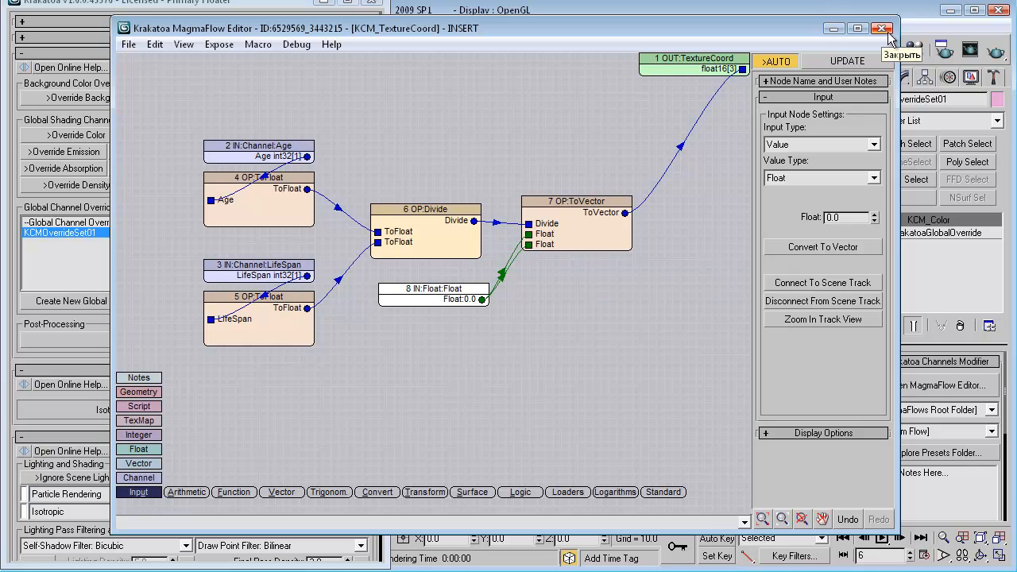
{"action": "middle_click_drag", "start_coordinate": [639, 226], "coordinate": [673, 286]}
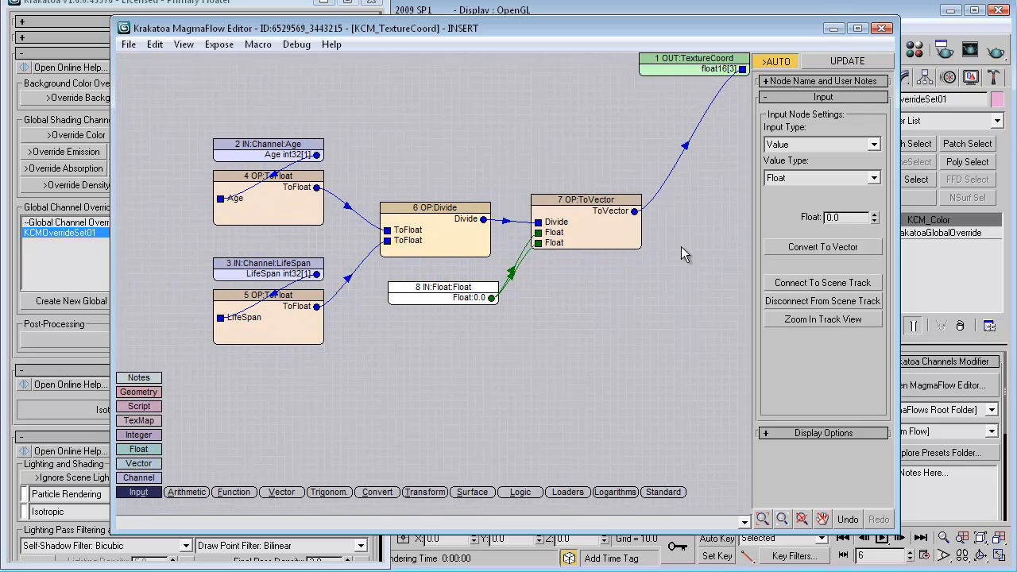
Step: Close the texture-coordinate flow and select KrakatoaGlobalOverride in the modifier stack
{"action": "left_click", "coordinate": [882, 28]}
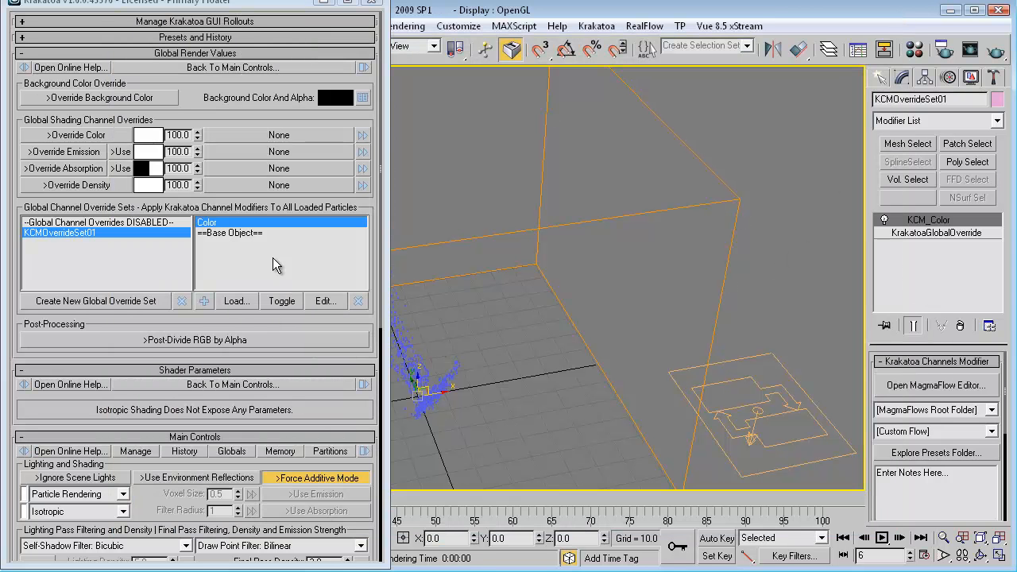
{"action": "left_click", "coordinate": [892, 364]}
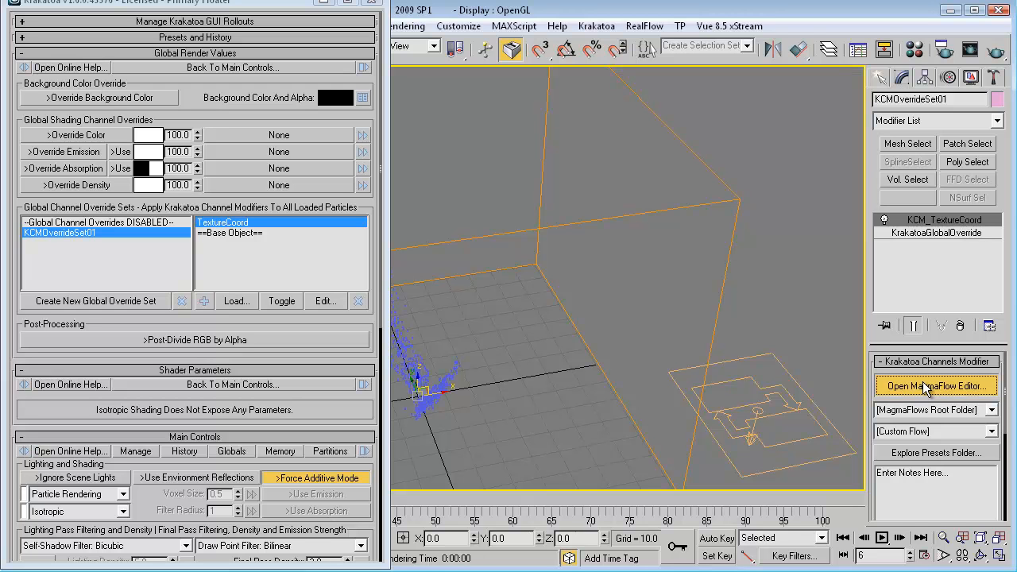
{"action": "left_click", "coordinate": [925, 386]}
{"action": "left_click", "coordinate": [925, 233]}
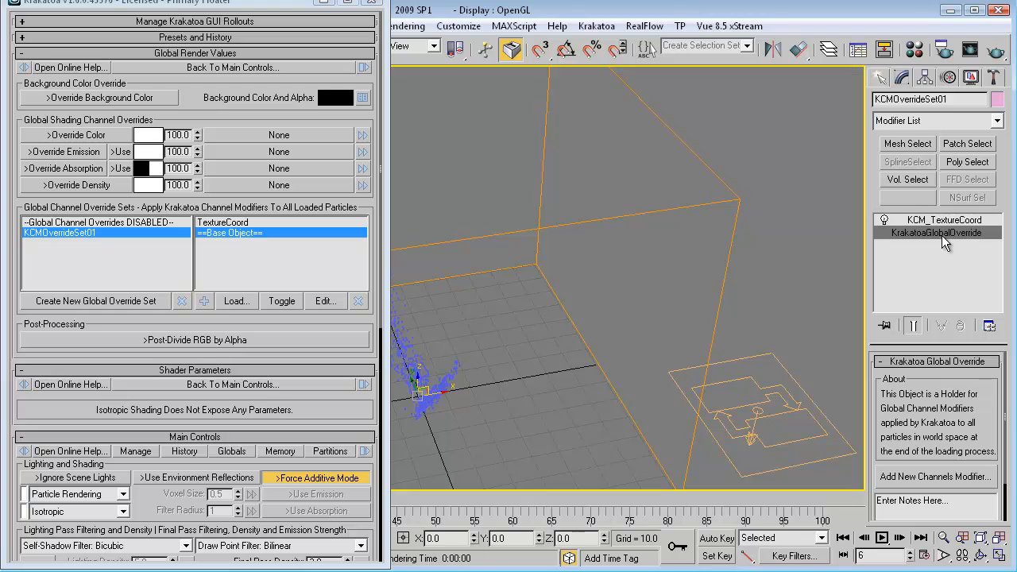
{"action": "left_click_drag", "start_coordinate": [996, 425], "coordinate": [990, 326]}
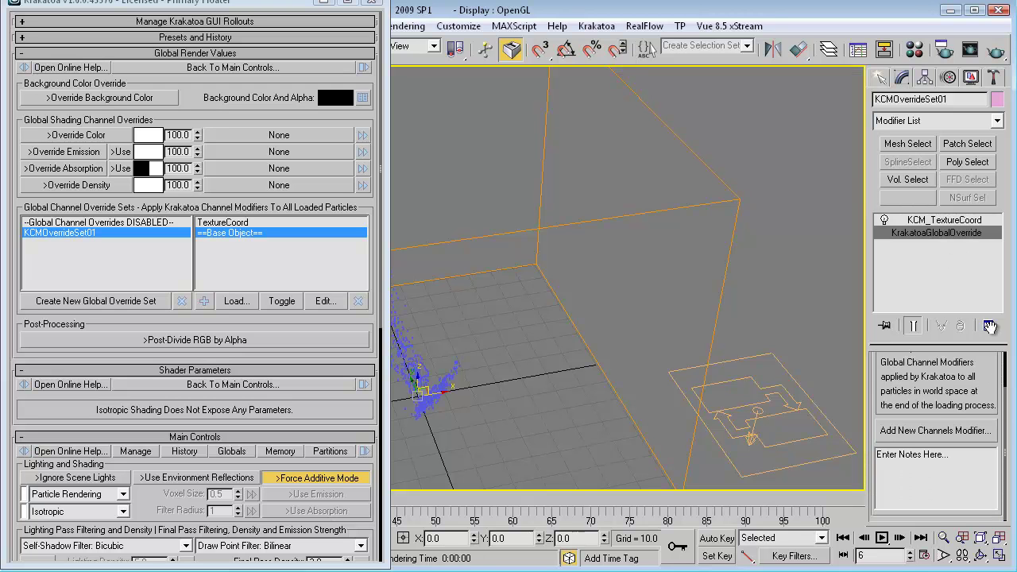
Step: Add a new Krakatoa Channels modifier above KCM_TextureCoord and select it
{"action": "left_click", "coordinate": [939, 431]}
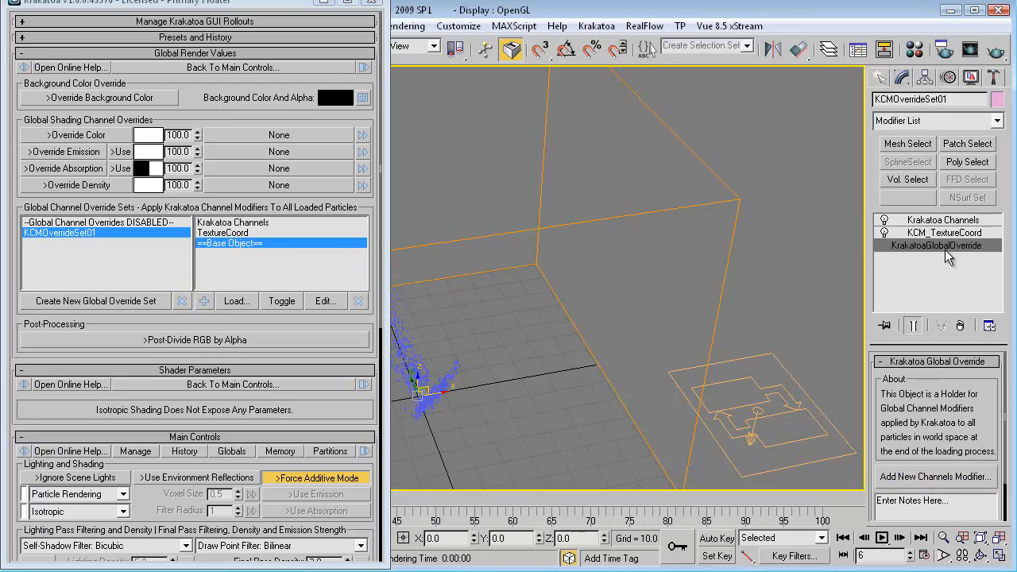
{"action": "left_click", "coordinate": [941, 219]}
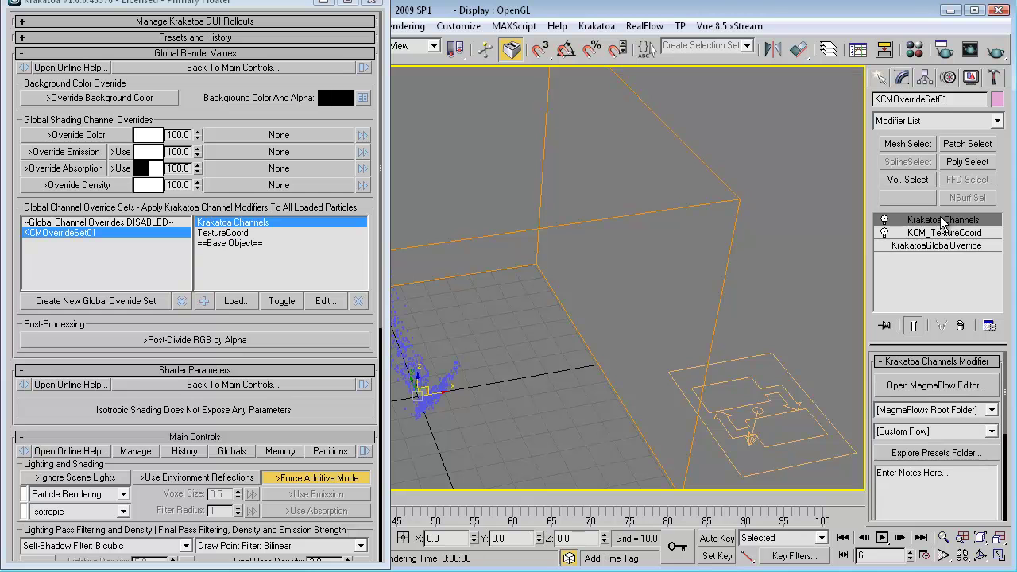
Step: Replace the Color channel input with a TextureMap input wired to OUT:Color
{"action": "left_click", "coordinate": [926, 388]}
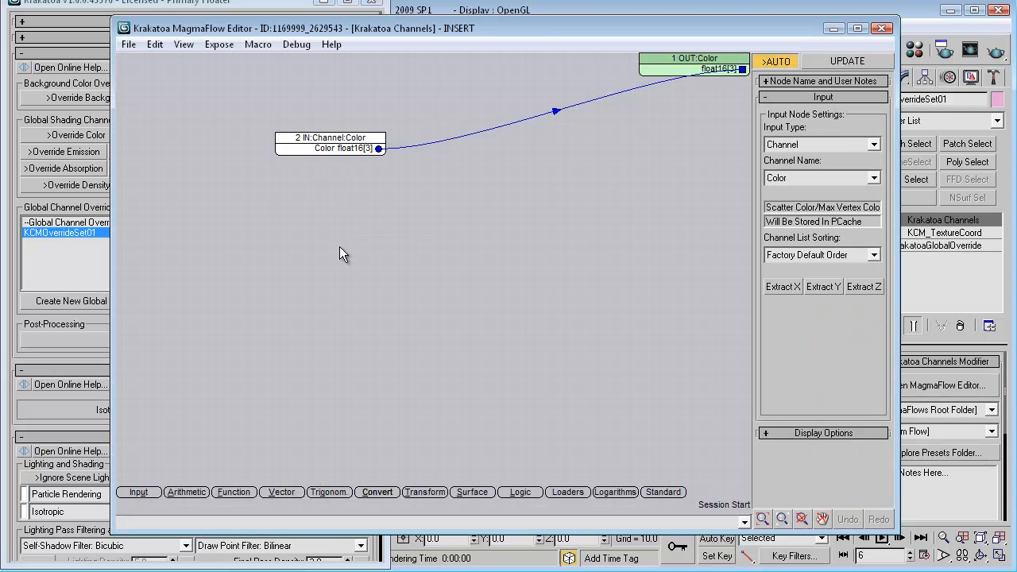
{"action": "left_click", "coordinate": [328, 188]}
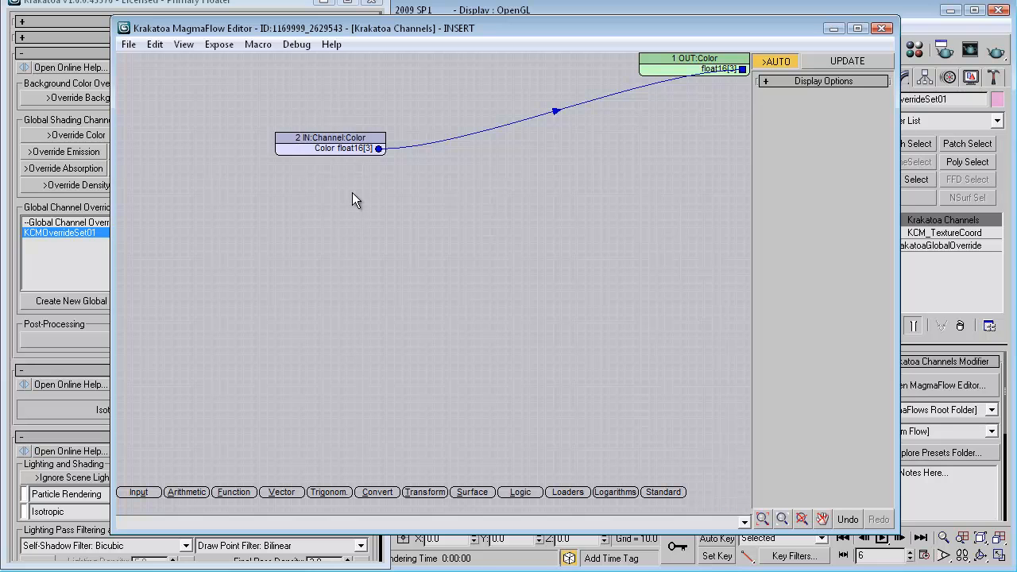
{"action": "right_click", "coordinate": [279, 208]}
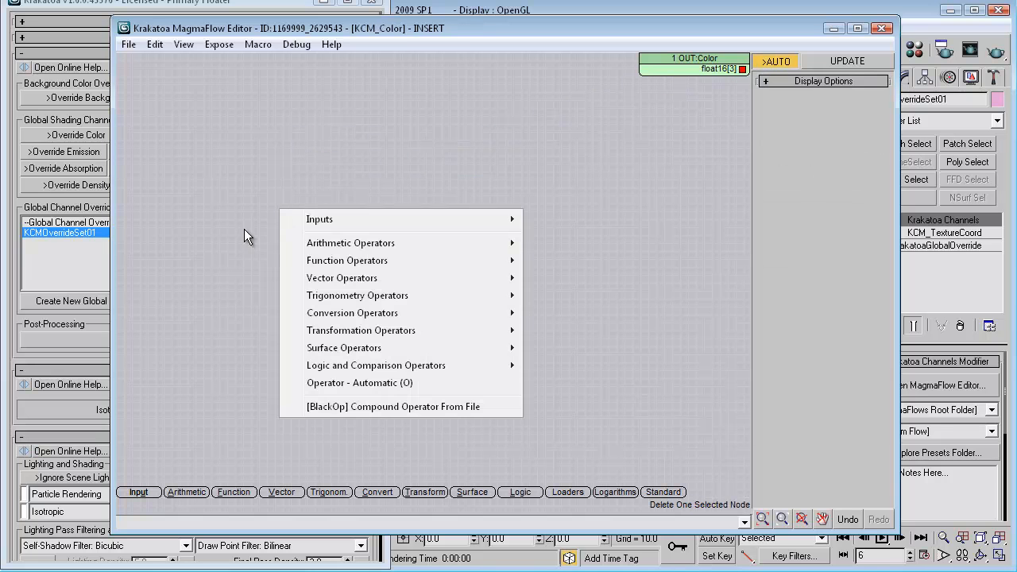
{"action": "mouse_move", "coordinate": [320, 220]}
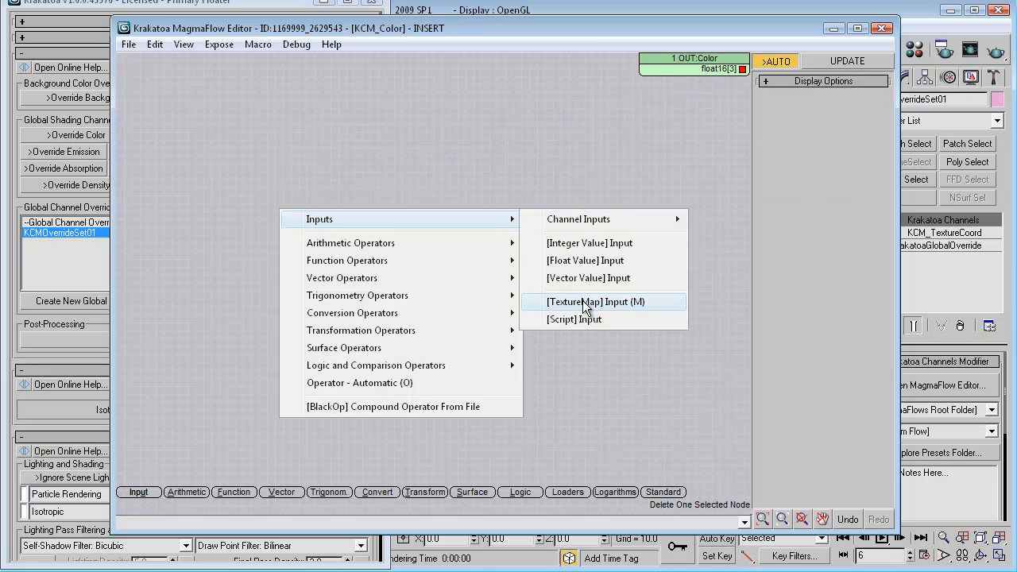
{"action": "left_click", "coordinate": [582, 302]}
{"action": "left_click_drag", "start_coordinate": [342, 229], "coordinate": [326, 204]}
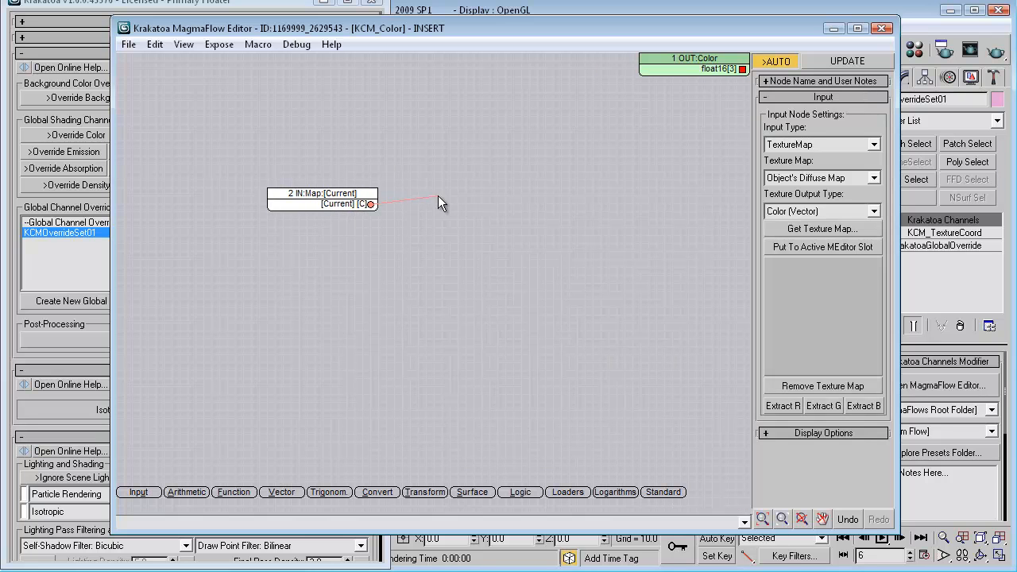
{"action": "mouse_move", "coordinate": [438, 195]}
{"action": "left_mouse_down"}
{"action": "mouse_move", "coordinate": [721, 94]}
{"action": "mouse_move", "coordinate": [743, 70]}
{"action": "left_mouse_up"}
Step: Assign a Gradient Ramp map as the material's Diffuse colour map
{"action": "left_click_drag", "start_coordinate": [637, 29], "coordinate": [604, 35]}
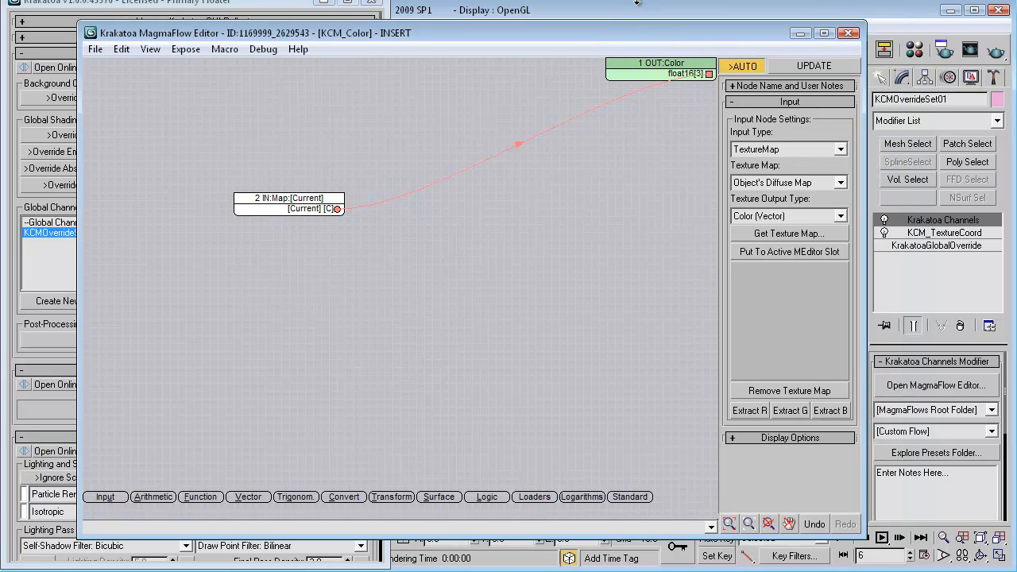
{"action": "left_click", "coordinate": [627, 14]}
{"action": "key", "text": "m"}
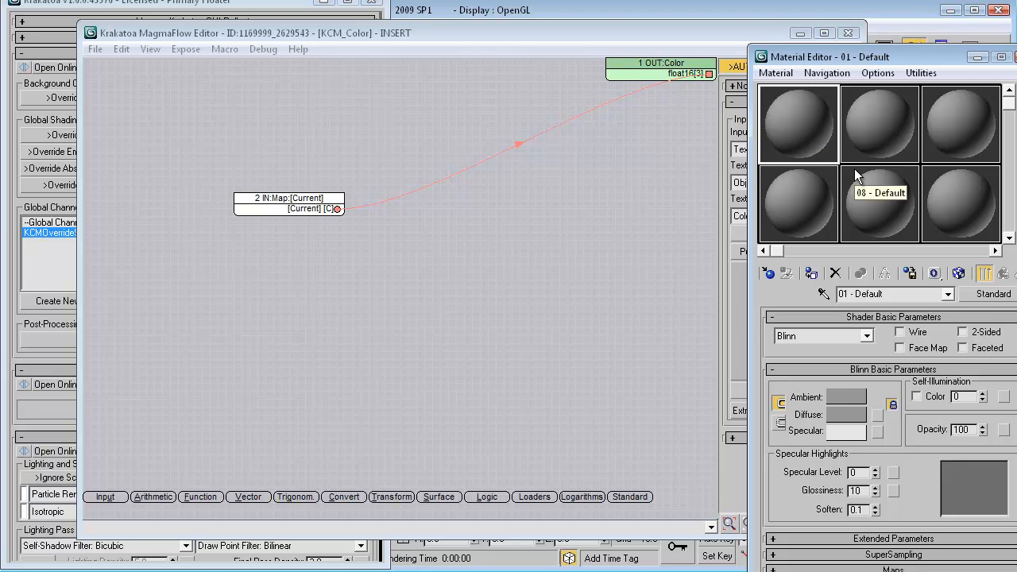
{"action": "left_click", "coordinate": [877, 416]}
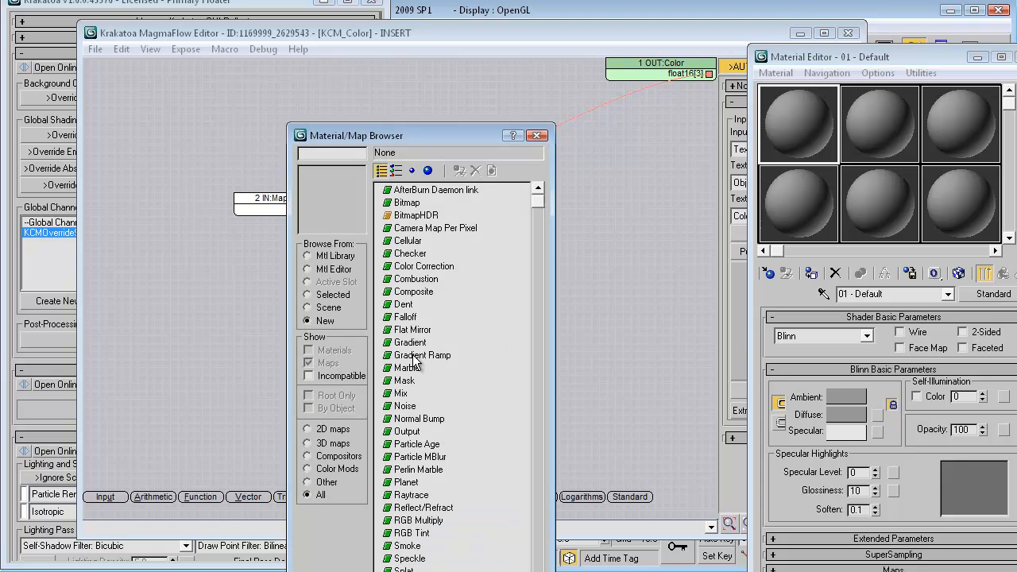
{"action": "double_click", "coordinate": [414, 355]}
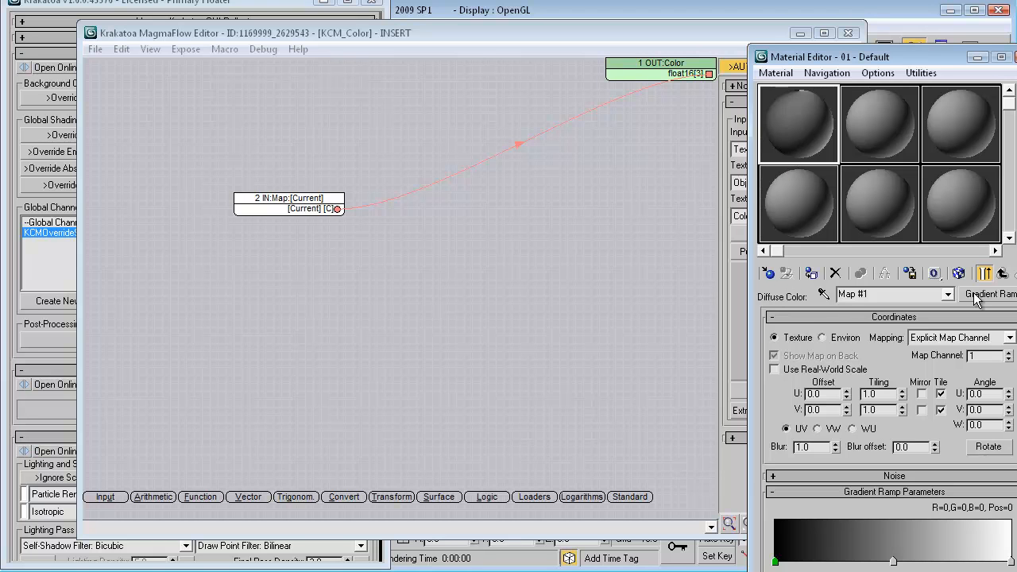
Step: Pick Diffuse Color: Map #1 (Gradient Ramp) from the Material Editor for the texture map input
{"action": "left_click", "coordinate": [294, 211]}
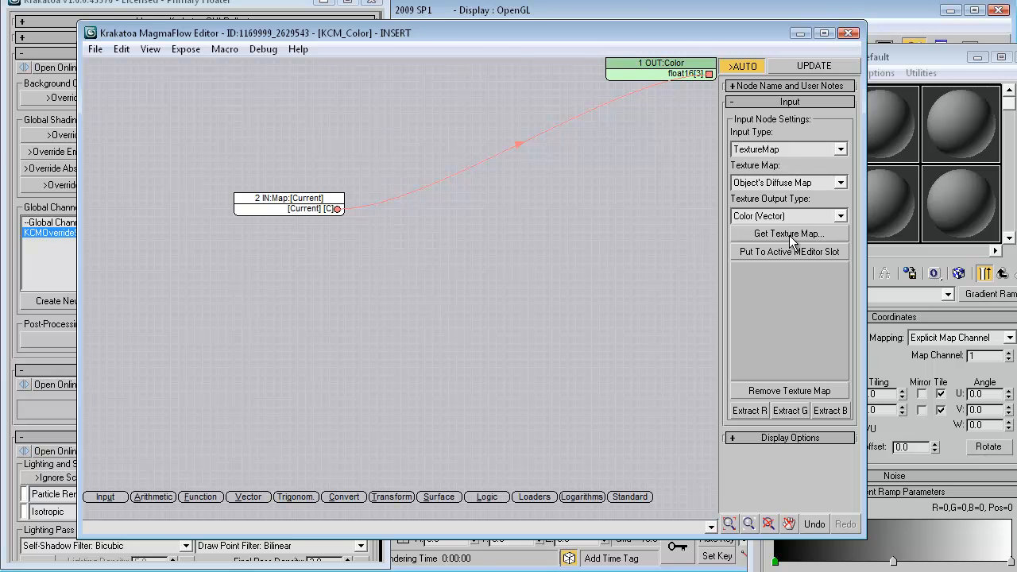
{"action": "left_click", "coordinate": [762, 232]}
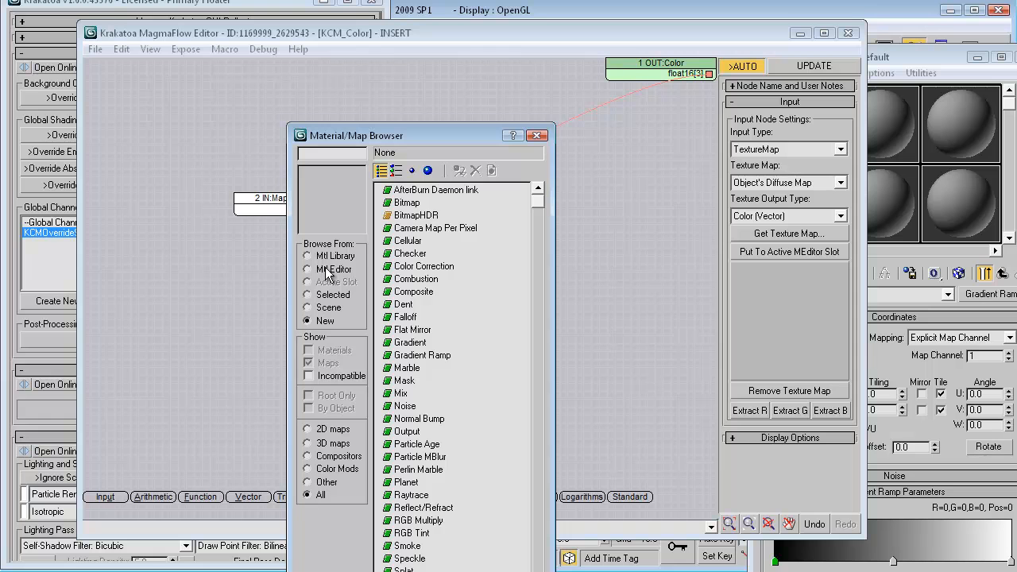
{"action": "left_click", "coordinate": [327, 270]}
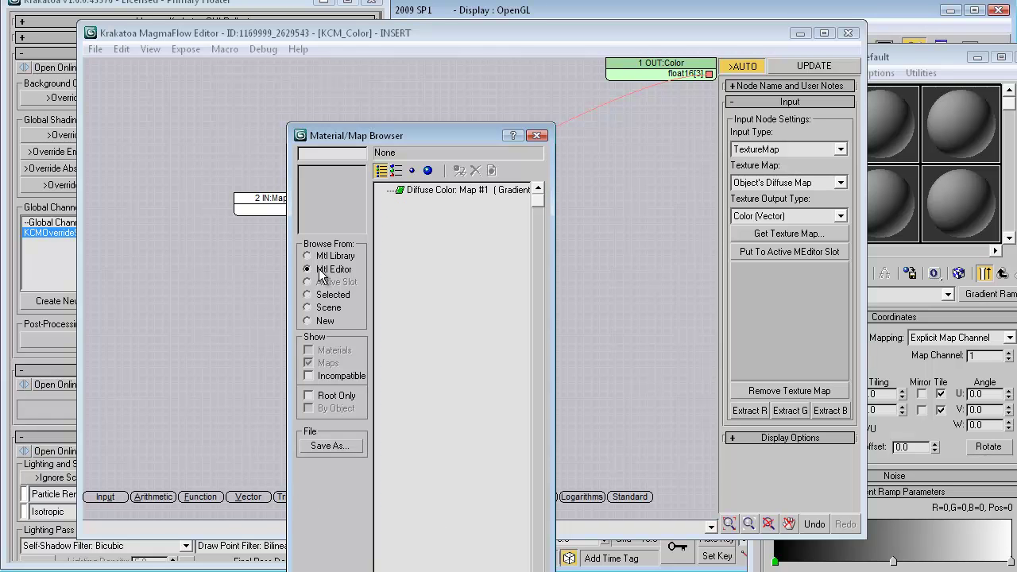
{"action": "left_click", "coordinate": [440, 191]}
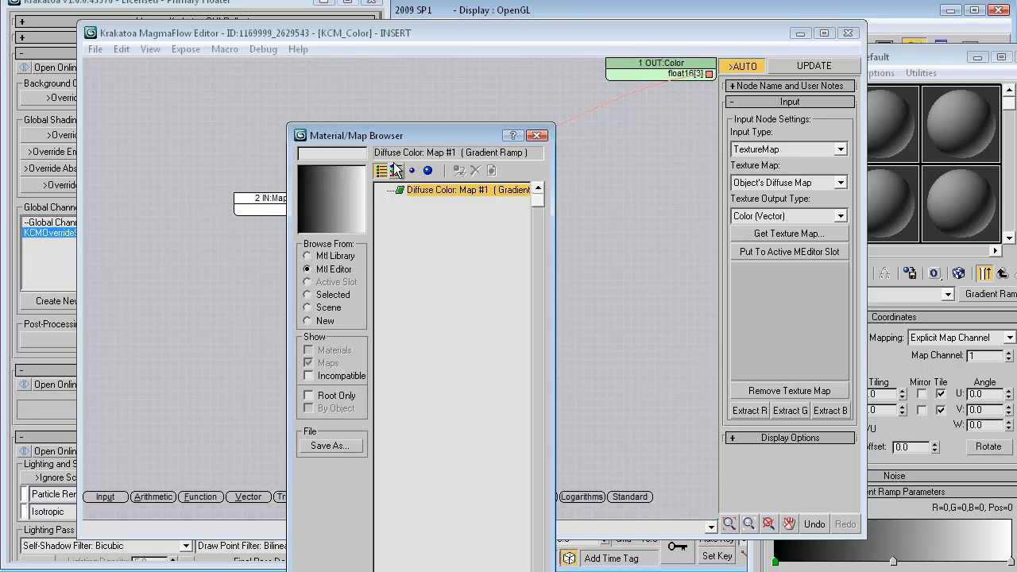
{"action": "left_click_drag", "start_coordinate": [402, 135], "coordinate": [414, 2]}
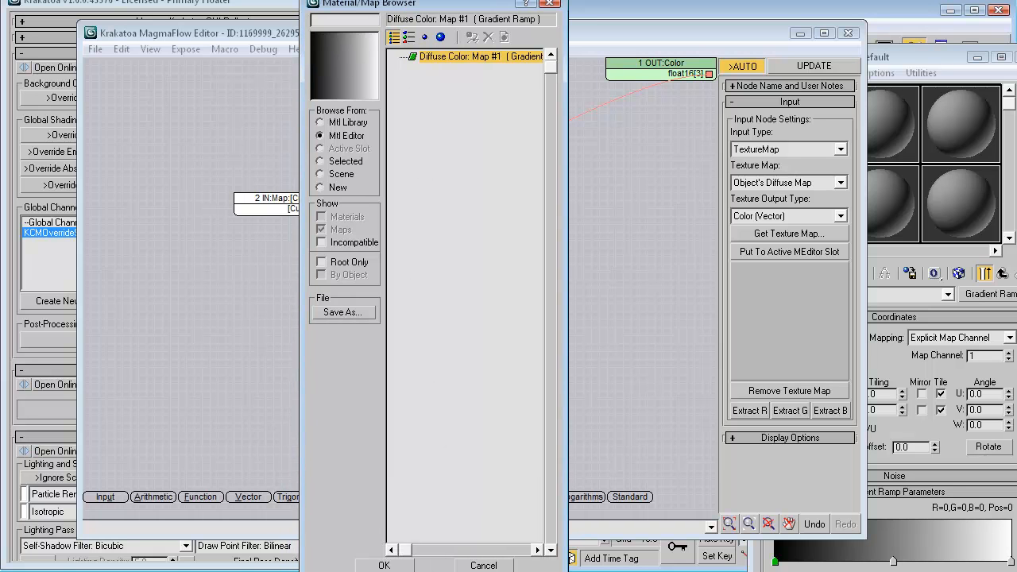
{"action": "left_click_drag", "start_coordinate": [438, 571], "coordinate": [438, 504]}
{"action": "left_click", "coordinate": [384, 491]}
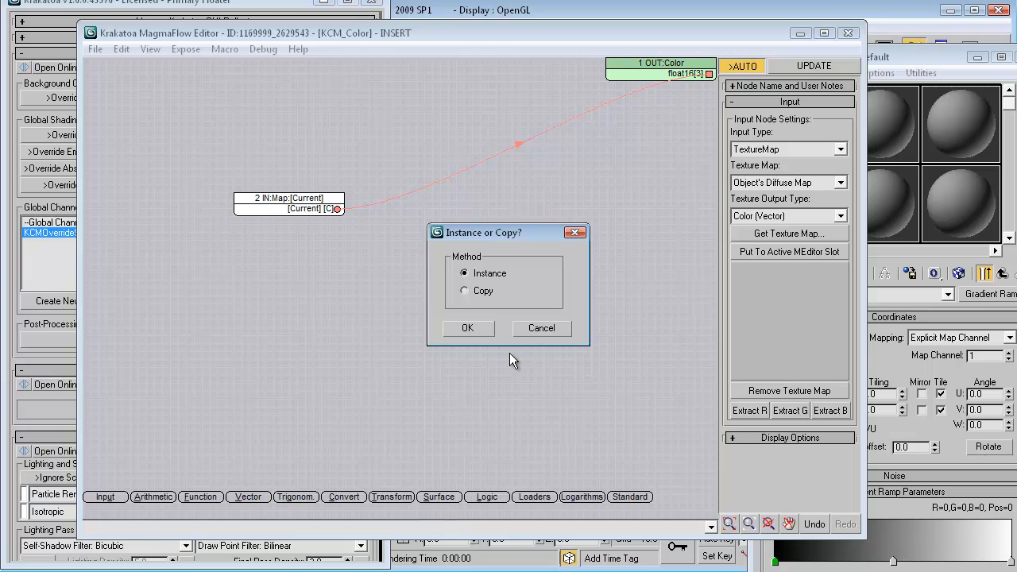
Step: Use the map as an Instance and close the colour flow editor
{"action": "left_click", "coordinate": [467, 329]}
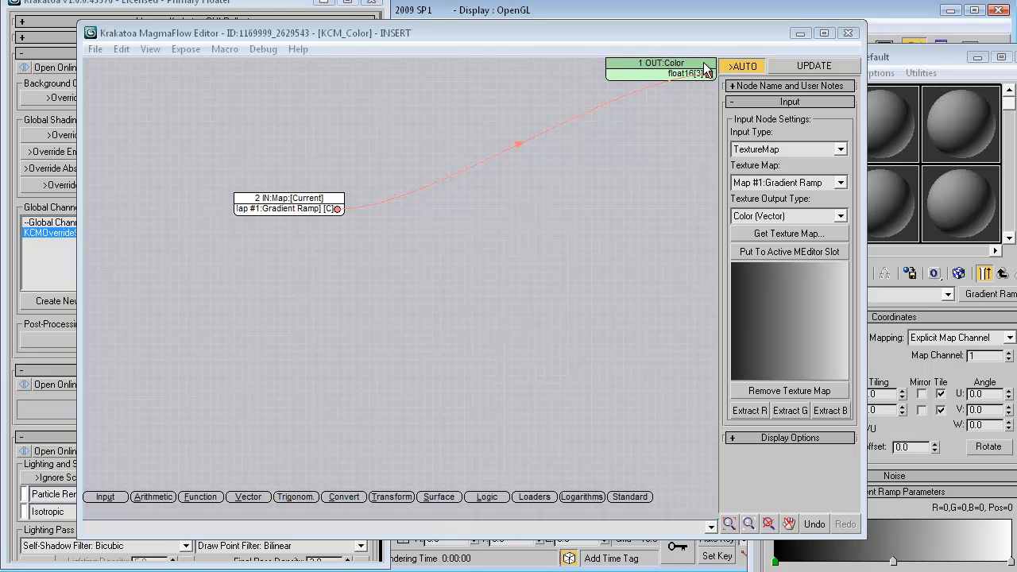
{"action": "left_click", "coordinate": [849, 34]}
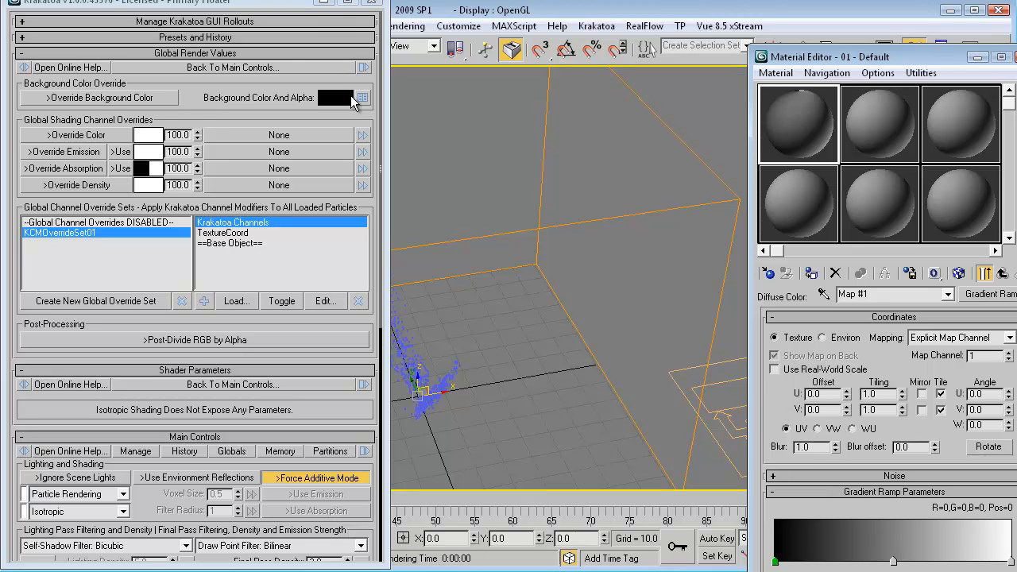
Step: Close the Krakatoa floater, test-render frame 6, then dismiss the render
{"action": "left_click", "coordinate": [323, 1]}
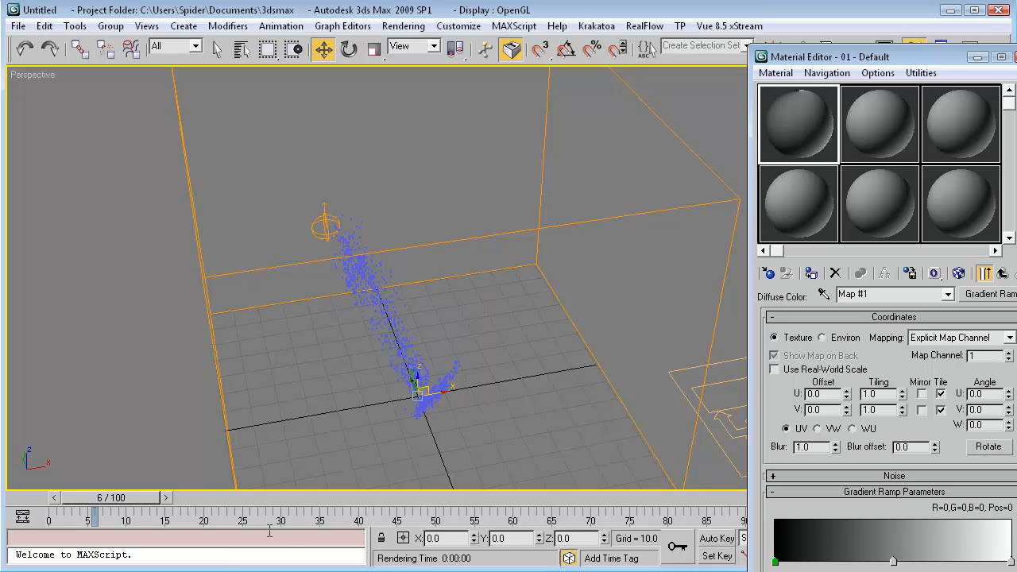
{"action": "key", "text": "shift+q"}
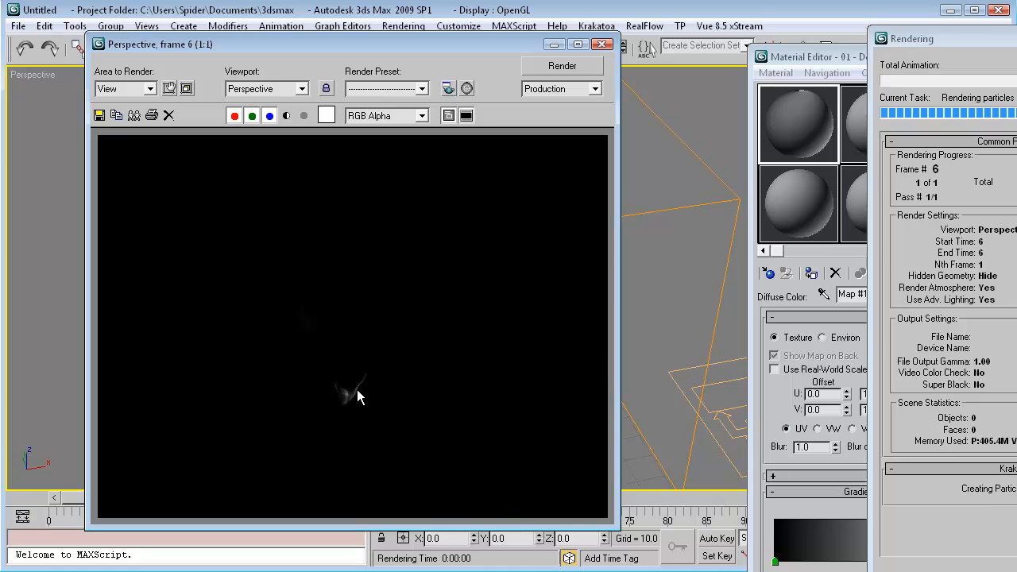
{"action": "left_click", "coordinate": [603, 43]}
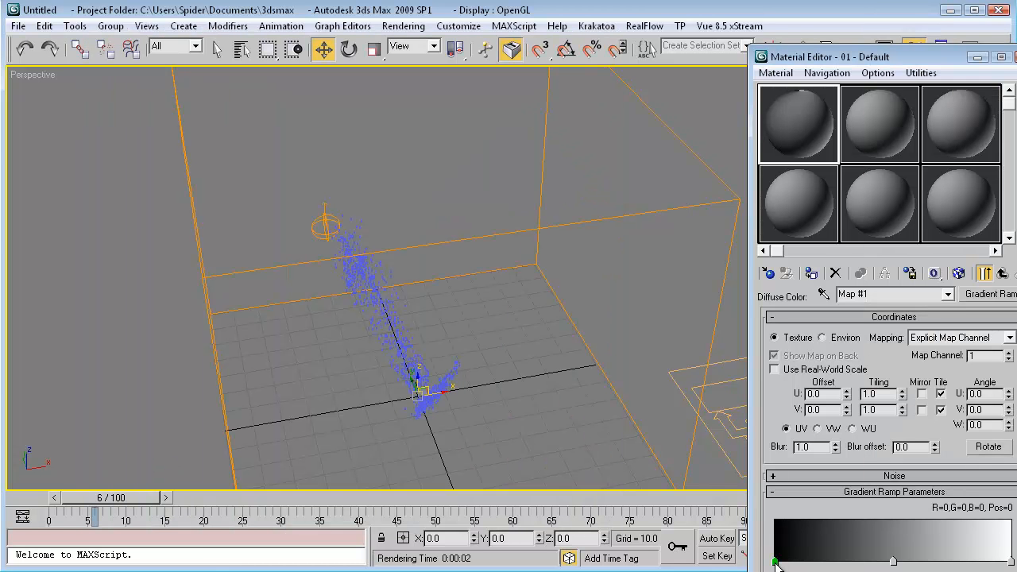
Step: Set the gradient's left flag to bright cyan
{"action": "double_click", "coordinate": [776, 563]}
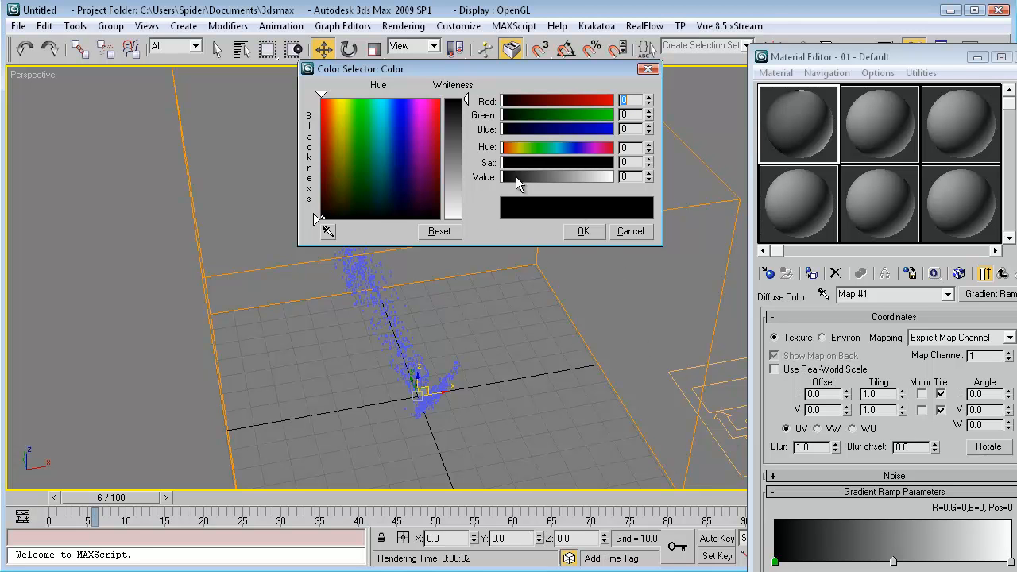
{"action": "left_click_drag", "start_coordinate": [392, 106], "coordinate": [385, 97]}
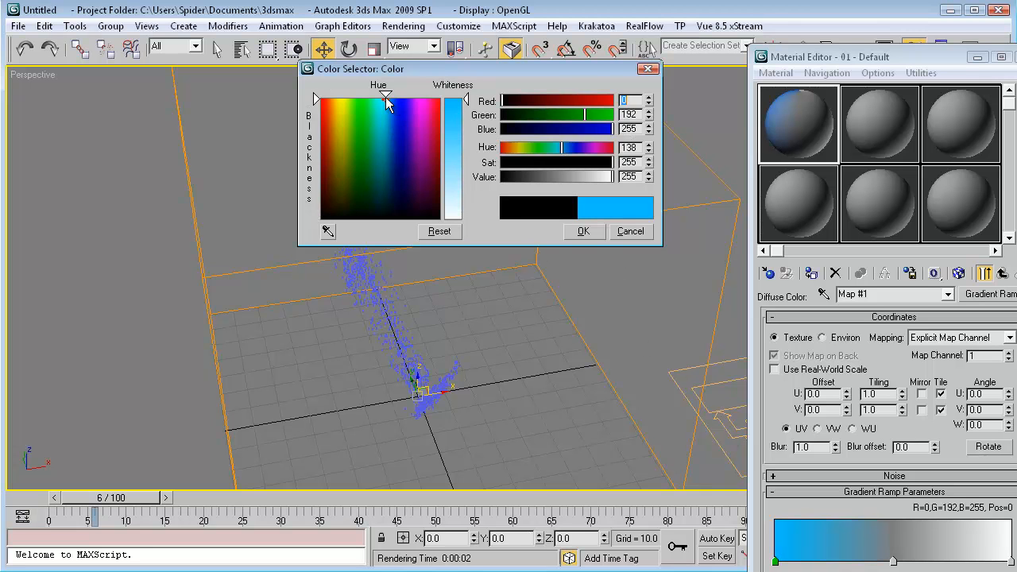
{"action": "left_click", "coordinate": [583, 232]}
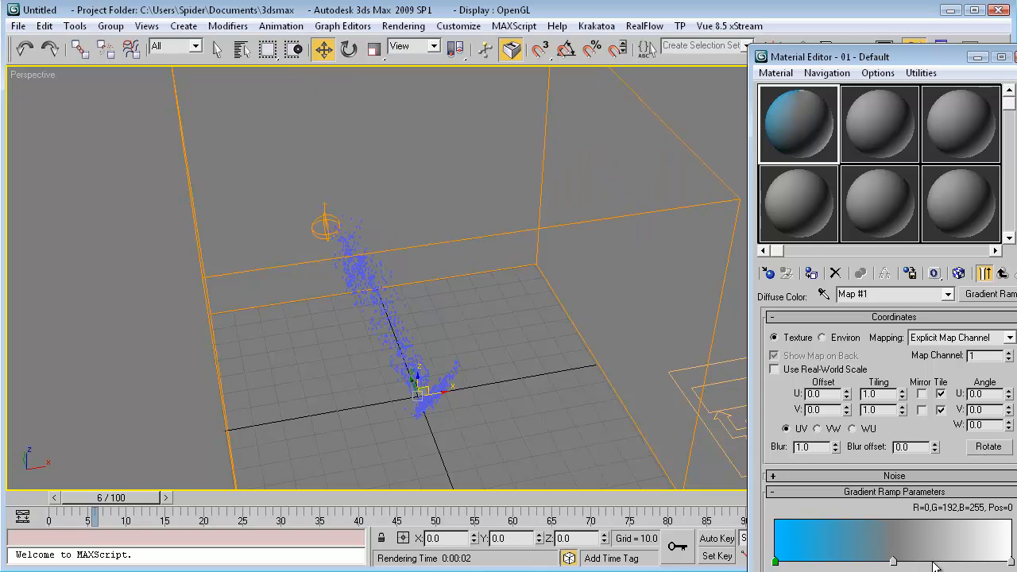
Step: Change the middle gradient flag from grey to pure yellow
{"action": "left_click", "coordinate": [894, 562]}
{"action": "double_click", "coordinate": [894, 561]}
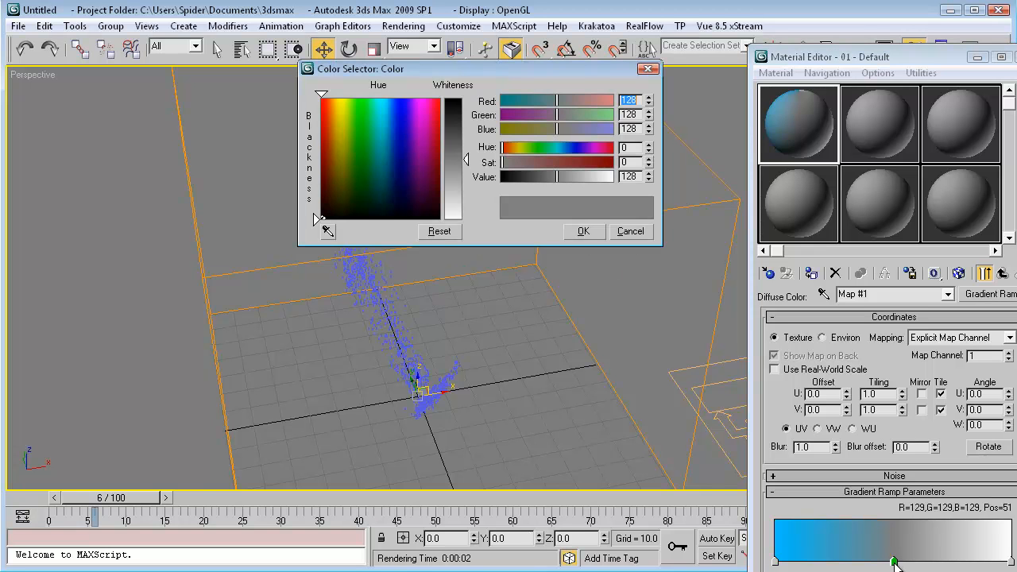
{"action": "left_click_drag", "start_coordinate": [360, 105], "coordinate": [338, 97]}
{"action": "left_click_drag", "start_coordinate": [461, 159], "coordinate": [450, 93]}
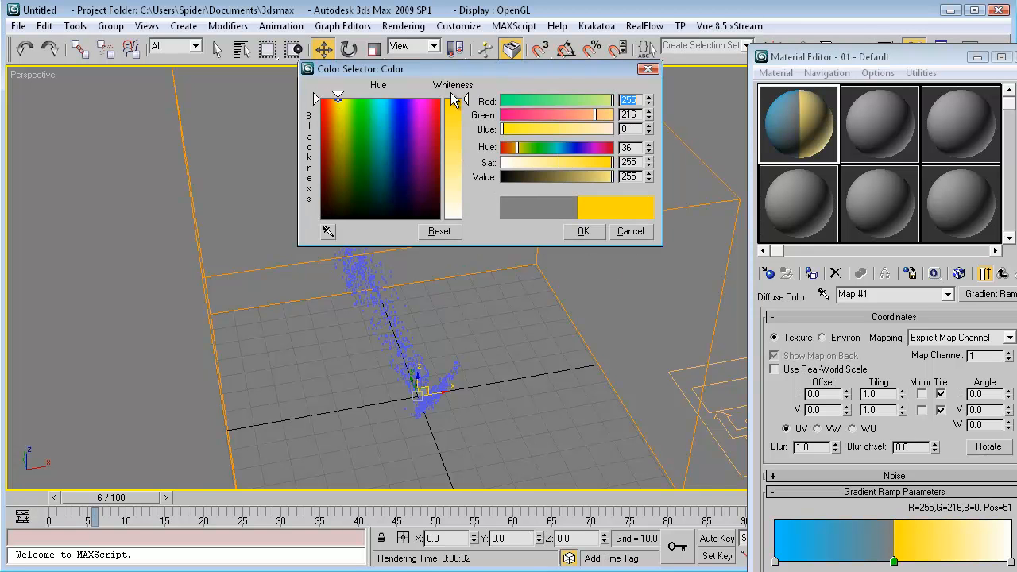
{"action": "left_click", "coordinate": [584, 232]}
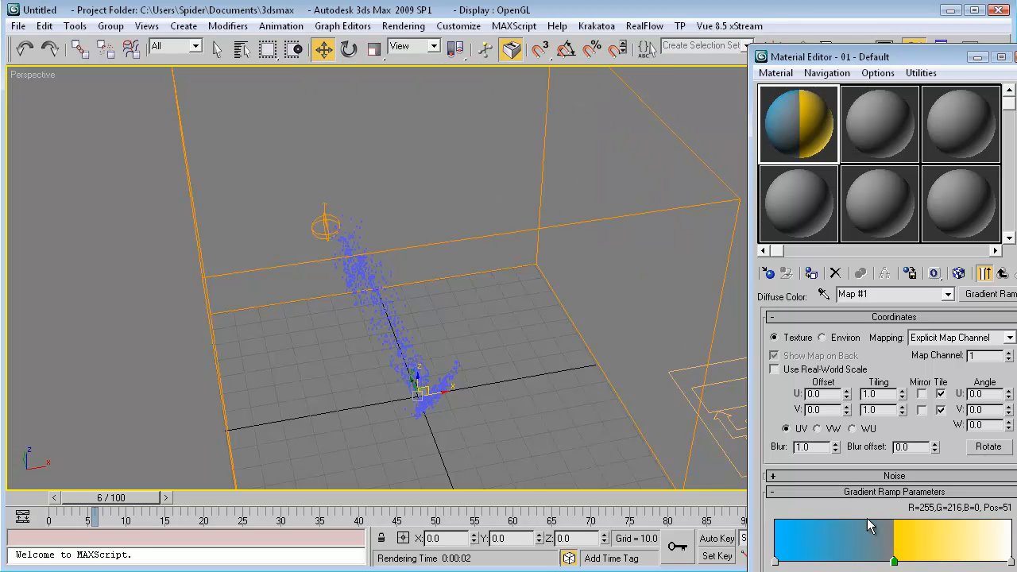
{"action": "left_click_drag", "start_coordinate": [894, 562], "coordinate": [900, 562]}
Step: Delete the leftover grey flag and move the yellow flag to position 53
{"action": "left_click", "coordinate": [894, 562]}
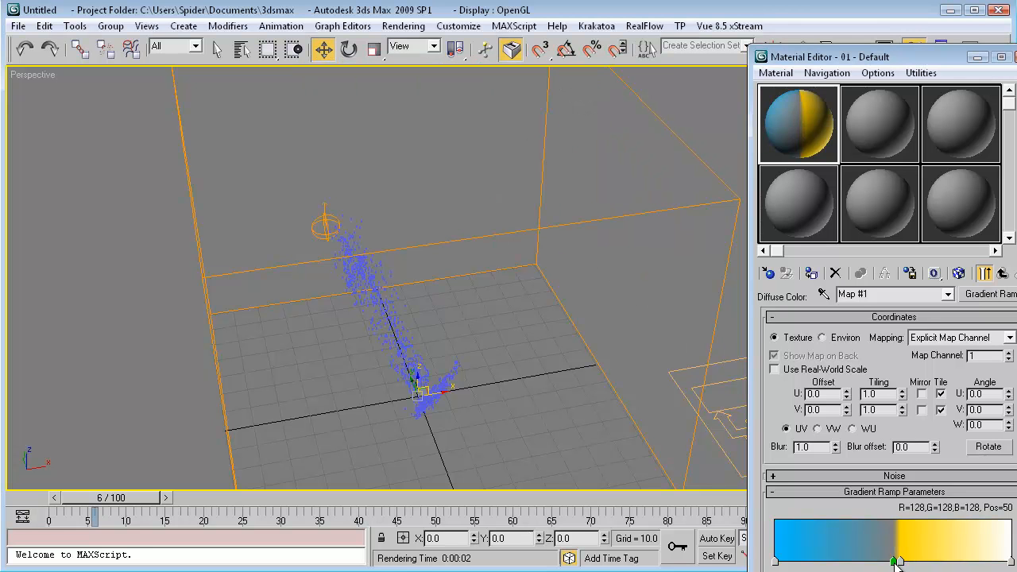
{"action": "right_click", "coordinate": [894, 562]}
{"action": "left_click", "coordinate": [938, 571]}
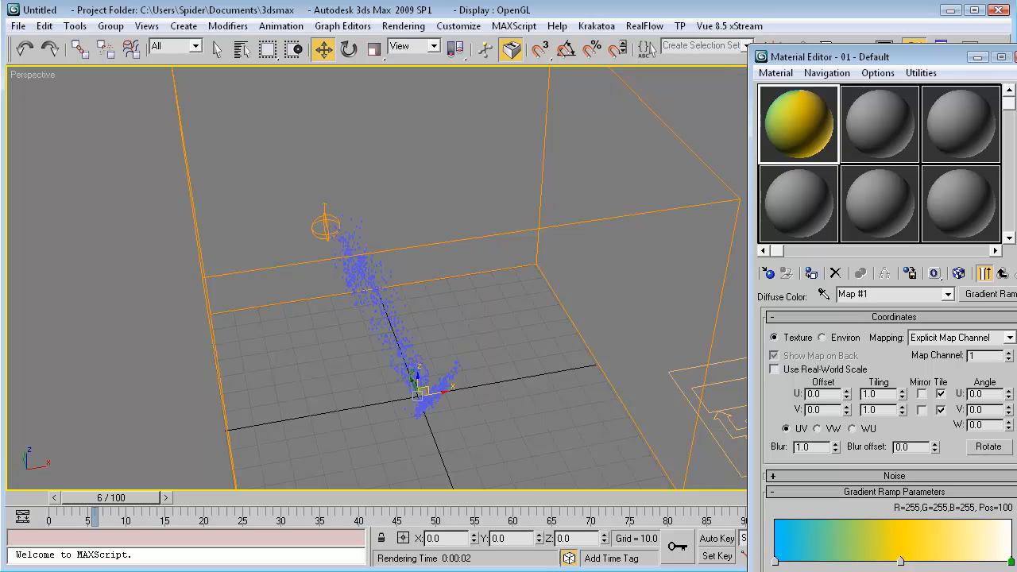
{"action": "left_click", "coordinate": [894, 562]}
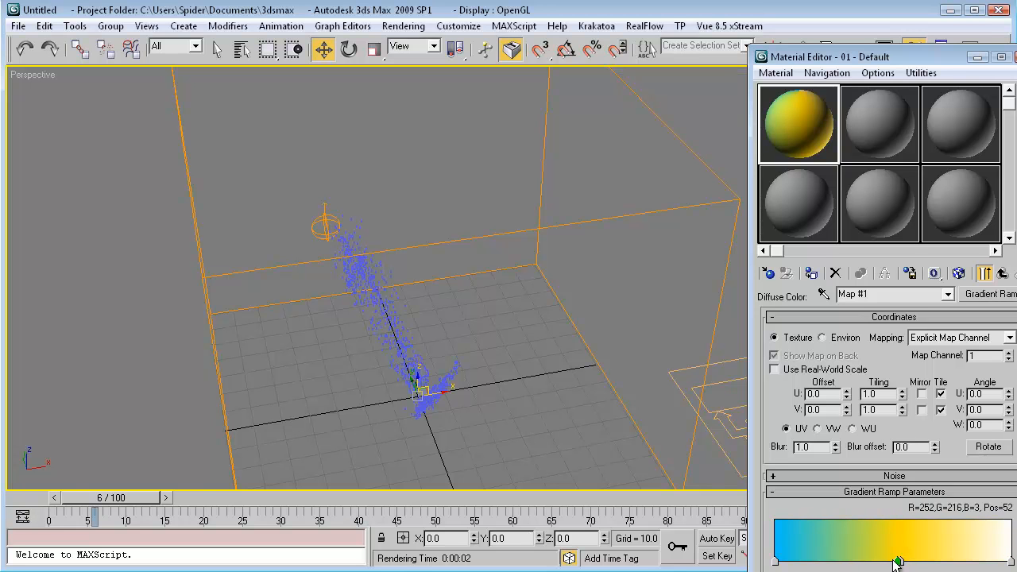
{"action": "left_click_drag", "start_coordinate": [897, 562], "coordinate": [901, 562]}
Step: Set the right flag to a slightly darkened red and render frame 6
{"action": "double_click", "coordinate": [1011, 562]}
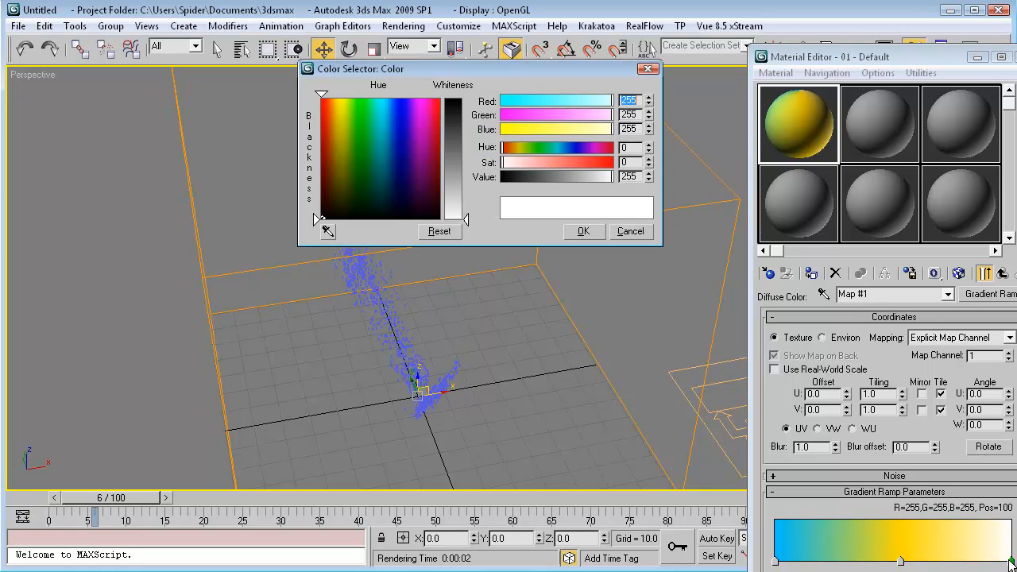
{"action": "left_click_drag", "start_coordinate": [441, 154], "coordinate": [442, 97]}
{"action": "left_click", "coordinate": [454, 105]}
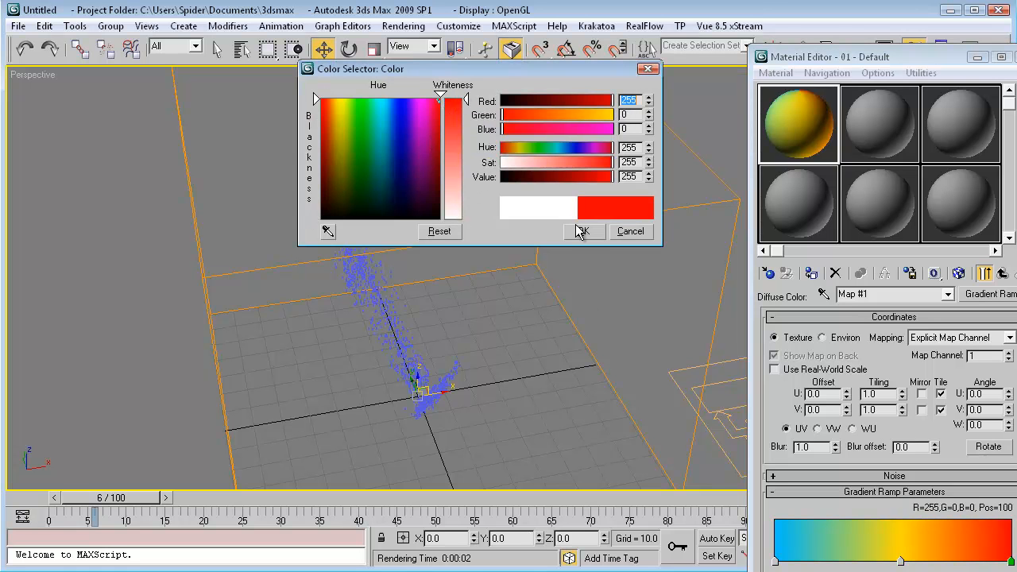
{"action": "left_click_drag", "start_coordinate": [340, 113], "coordinate": [321, 114]}
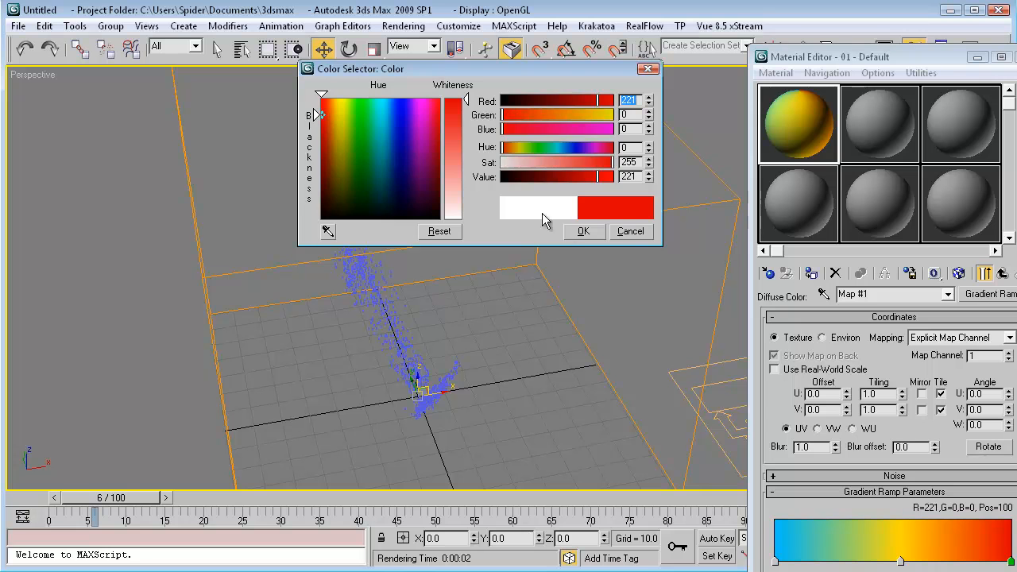
{"action": "left_click", "coordinate": [583, 231]}
{"action": "key", "text": "shift+q"}
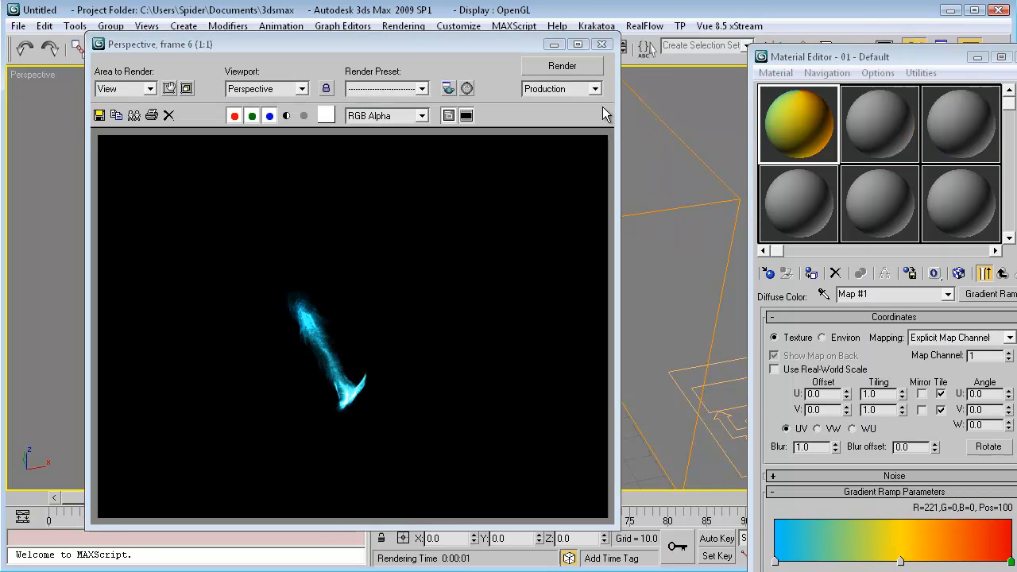
Step: Close the render, advance the time slider to frame 30 and render it
{"action": "left_click", "coordinate": [601, 44]}
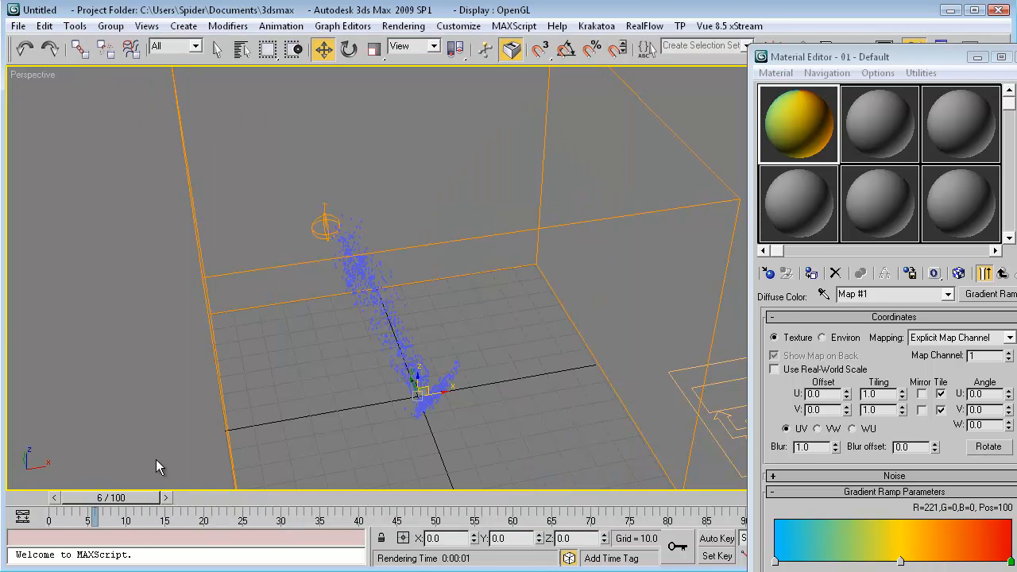
{"action": "left_click_drag", "start_coordinate": [127, 504], "coordinate": [306, 513]}
{"action": "key", "text": "shift+q"}
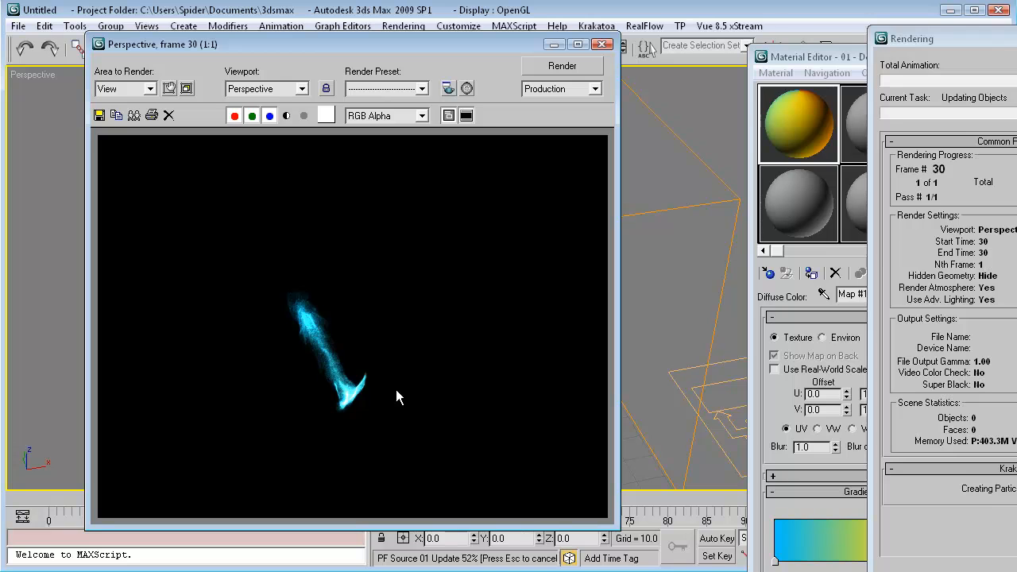
Step: Move the Material Editor aside to inspect the frame 30 render, then close it
{"action": "left_click", "coordinate": [965, 38]}
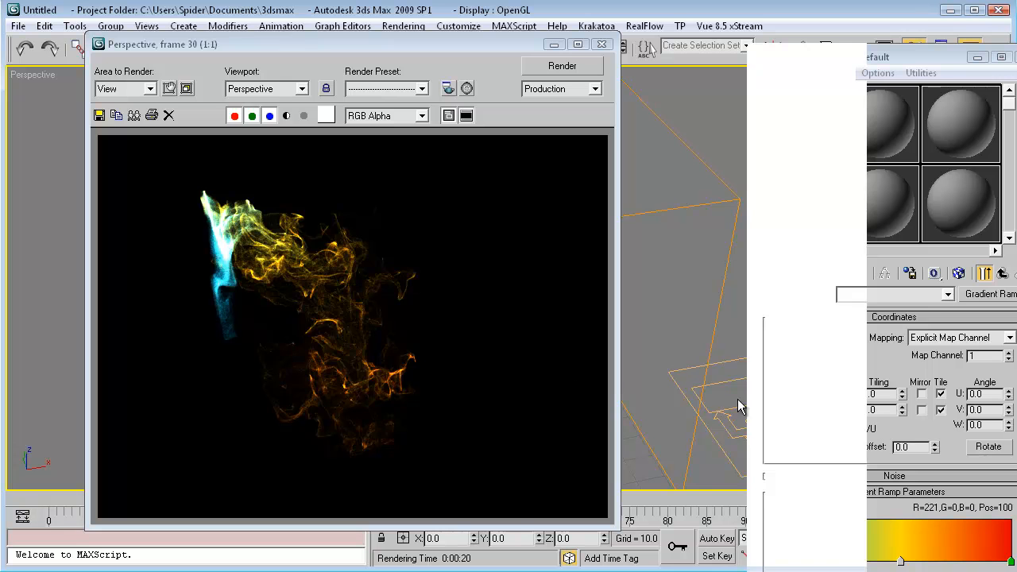
{"action": "scroll", "coordinate": [898, 445], "scroll_direction": "down", "scroll_amount": 3}
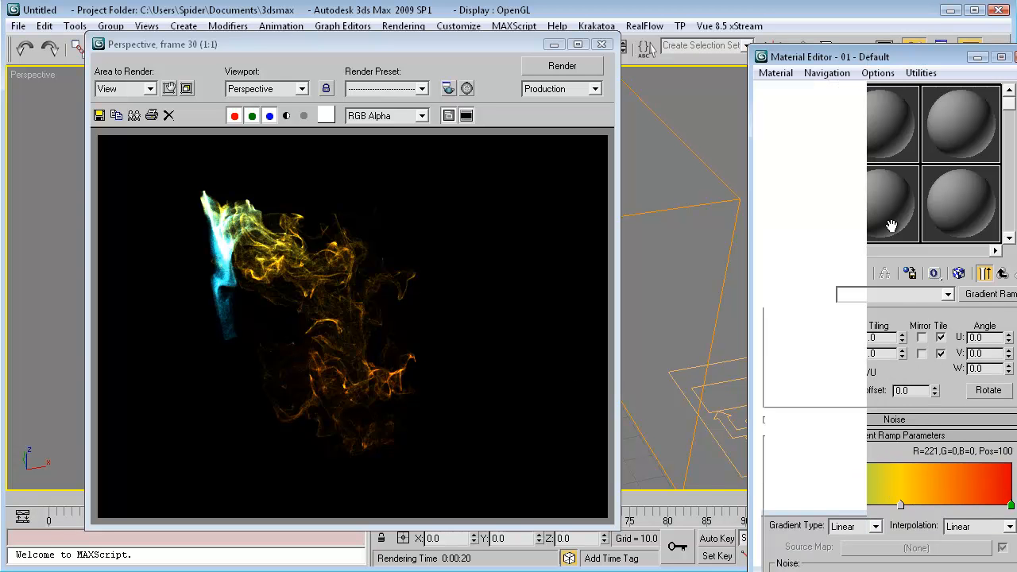
{"action": "mouse_move", "coordinate": [875, 57]}
{"action": "left_mouse_down"}
{"action": "mouse_move", "coordinate": [892, 178]}
{"action": "mouse_move", "coordinate": [871, 4]}
{"action": "left_mouse_up"}
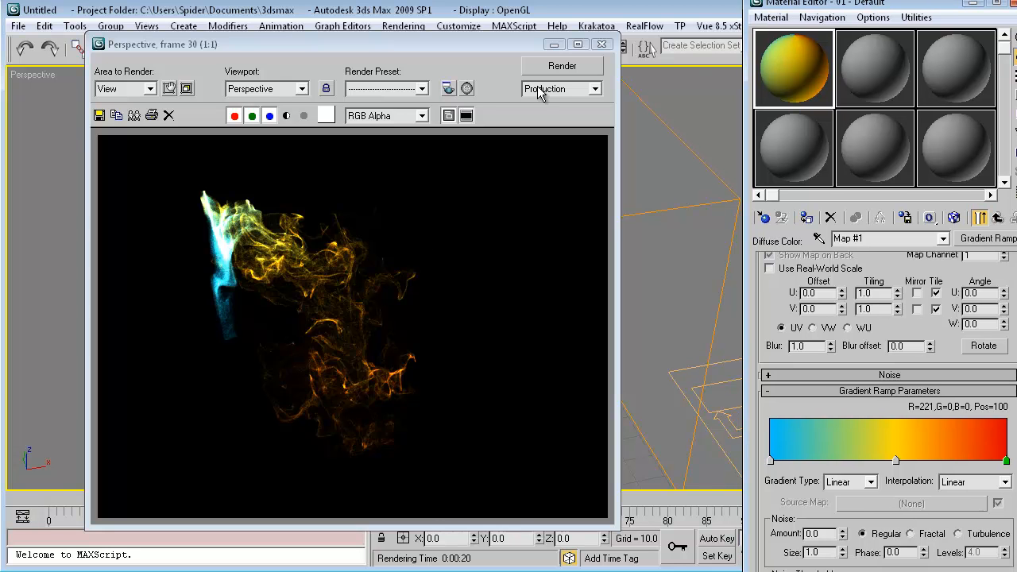
{"action": "left_click", "coordinate": [604, 43]}
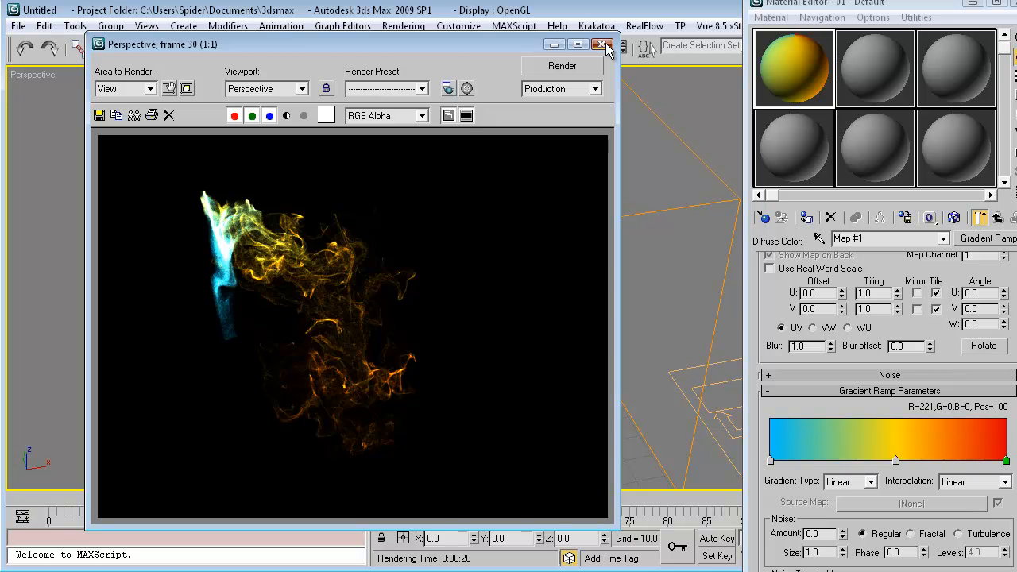
{"action": "left_click", "coordinate": [602, 45]}
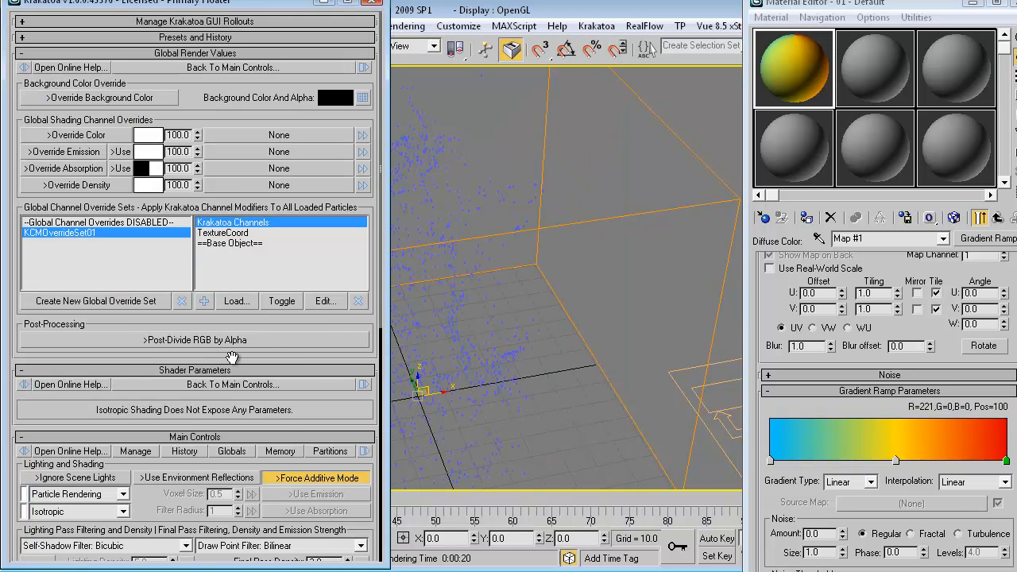
{"action": "left_click_drag", "start_coordinate": [135, 425], "coordinate": [127, 231]}
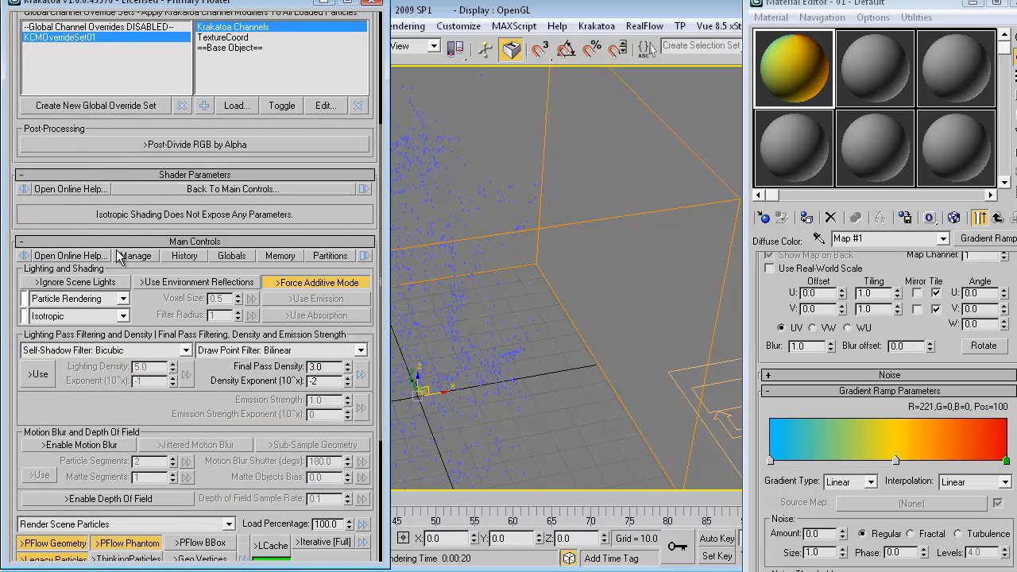
{"action": "left_click_drag", "start_coordinate": [83, 399], "coordinate": [82, 357]}
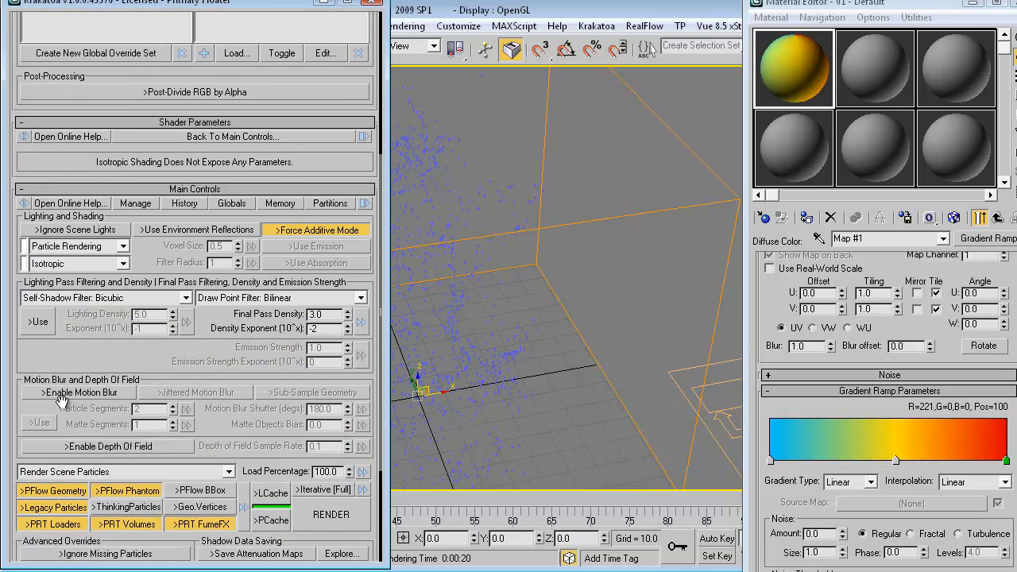
Step: Enable Krakatoa motion blur and review the 180.0 shutter settings
{"action": "left_click", "coordinate": [72, 394]}
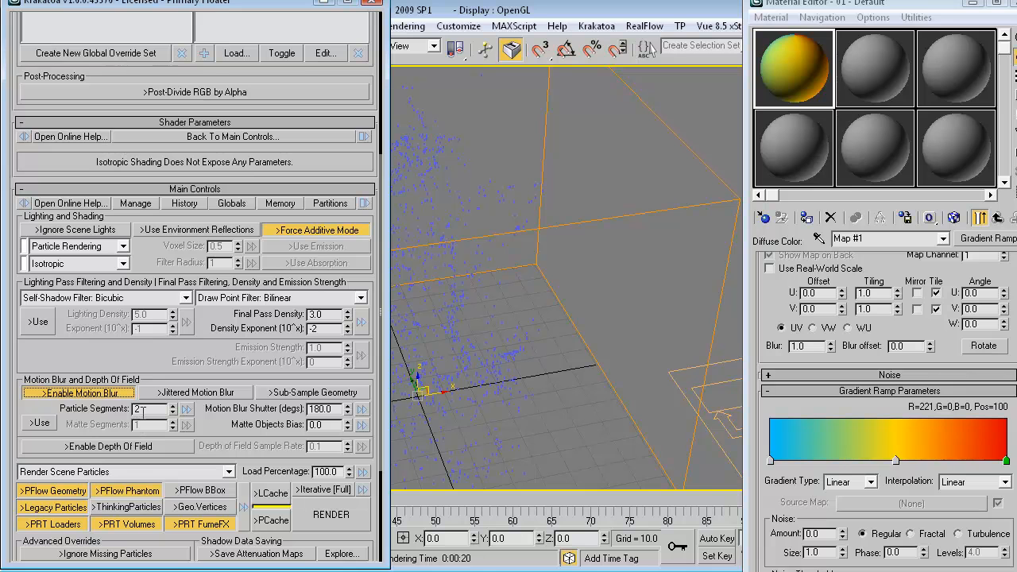
{"action": "left_click_drag", "start_coordinate": [119, 410], "coordinate": [123, 403]}
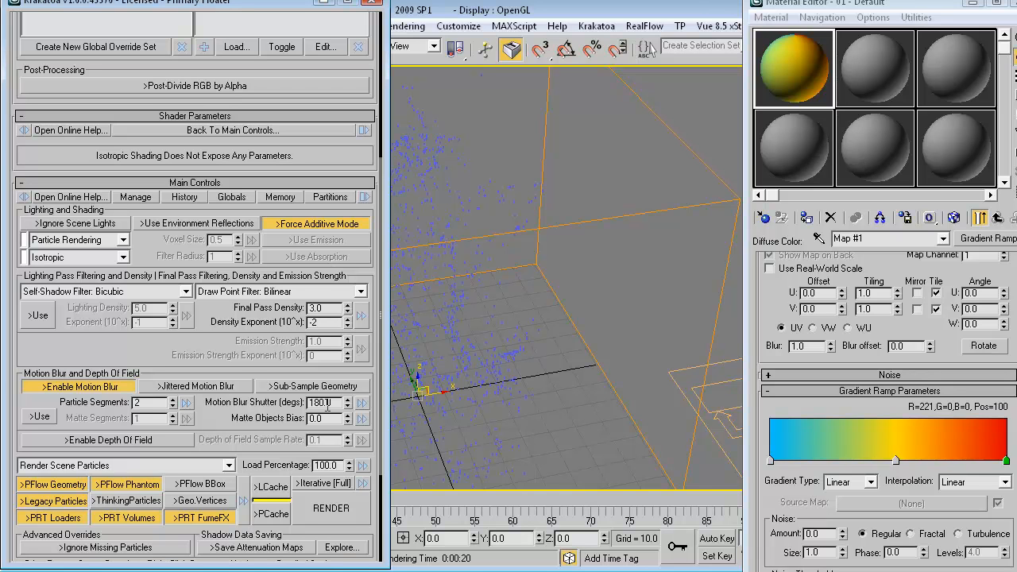
{"action": "double_click", "coordinate": [332, 403]}
{"action": "left_click_drag", "start_coordinate": [261, 407], "coordinate": [259, 397]}
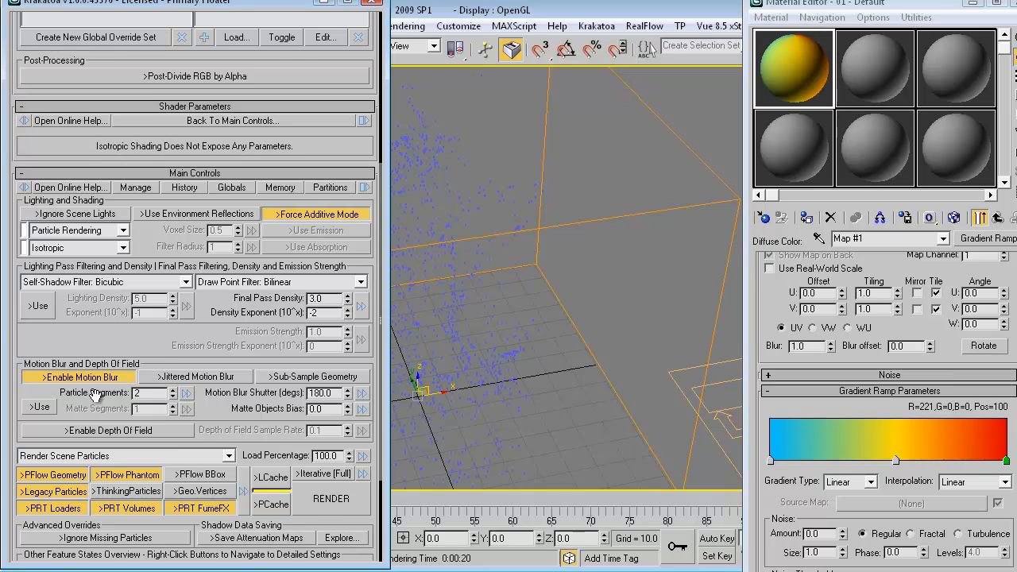
{"action": "left_click_drag", "start_coordinate": [96, 396], "coordinate": [101, 389]}
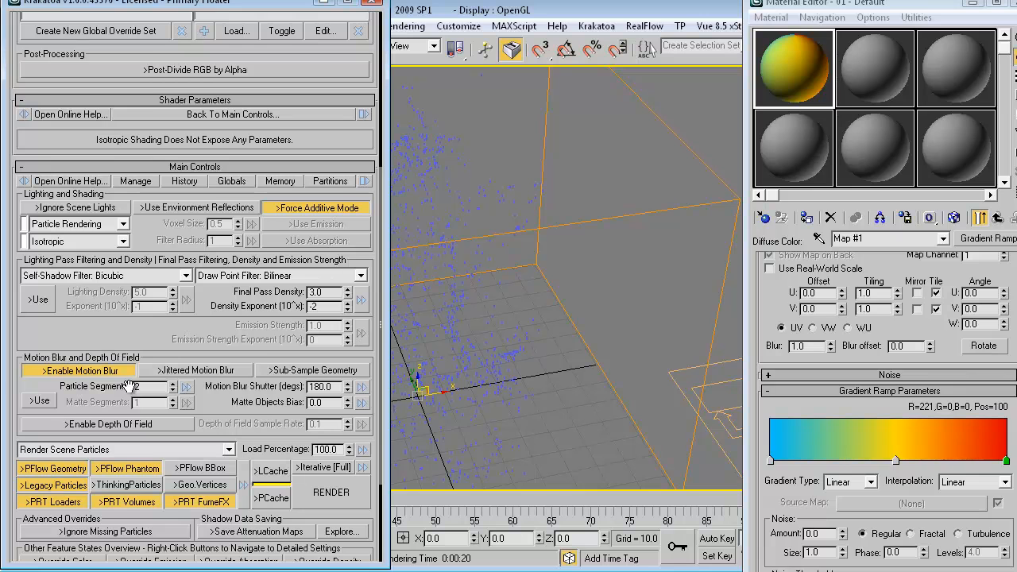
{"action": "left_click_drag", "start_coordinate": [110, 394], "coordinate": [109, 404]}
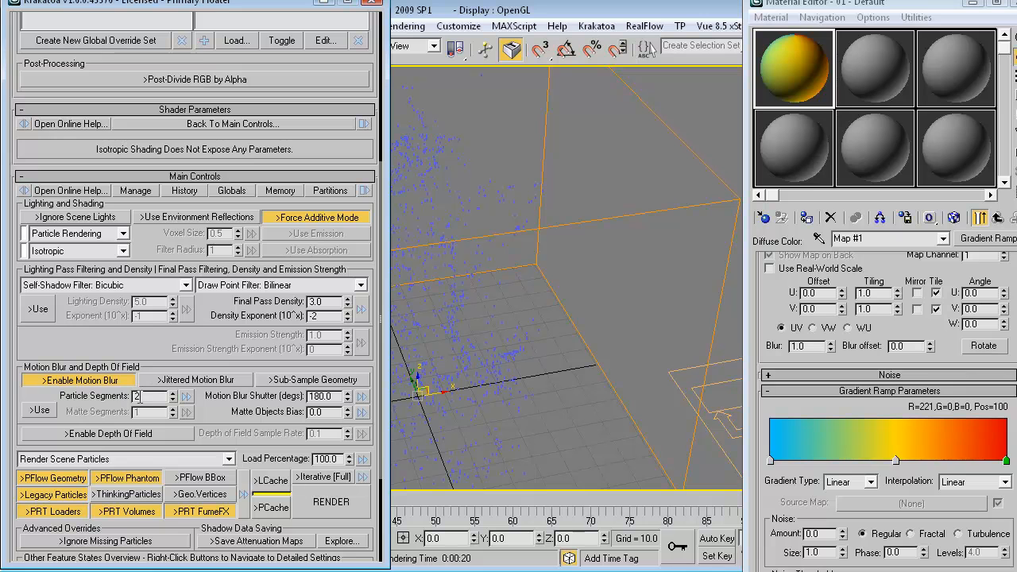
{"action": "scroll", "coordinate": [137, 396], "scroll_direction": "down", "scroll_amount": 1}
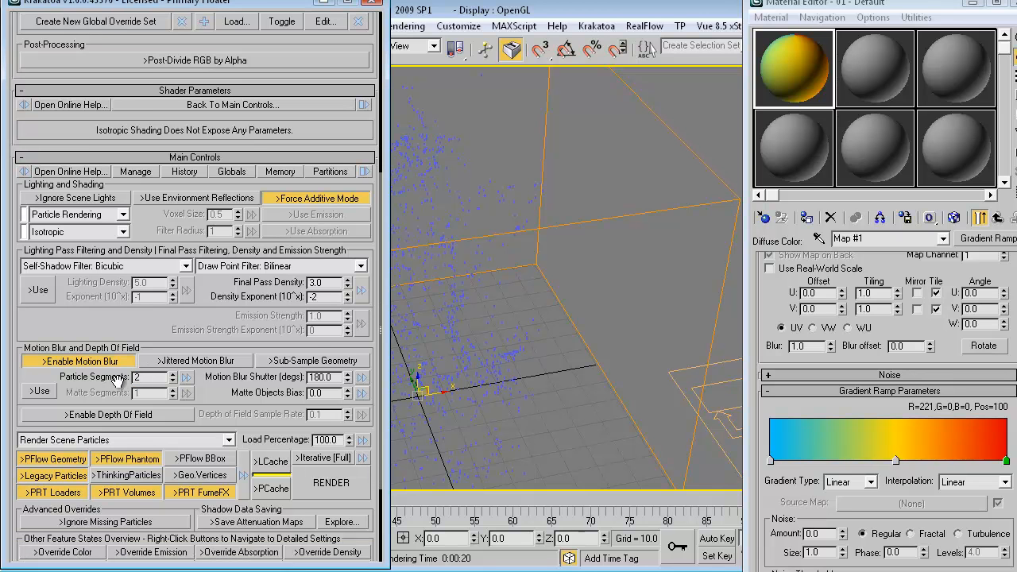
Step: Set motion blur Particle Segments to 4 and render frame 30
{"action": "double_click", "coordinate": [132, 380]}
{"action": "scroll", "coordinate": [127, 385], "scroll_direction": "up", "scroll_amount": 1}
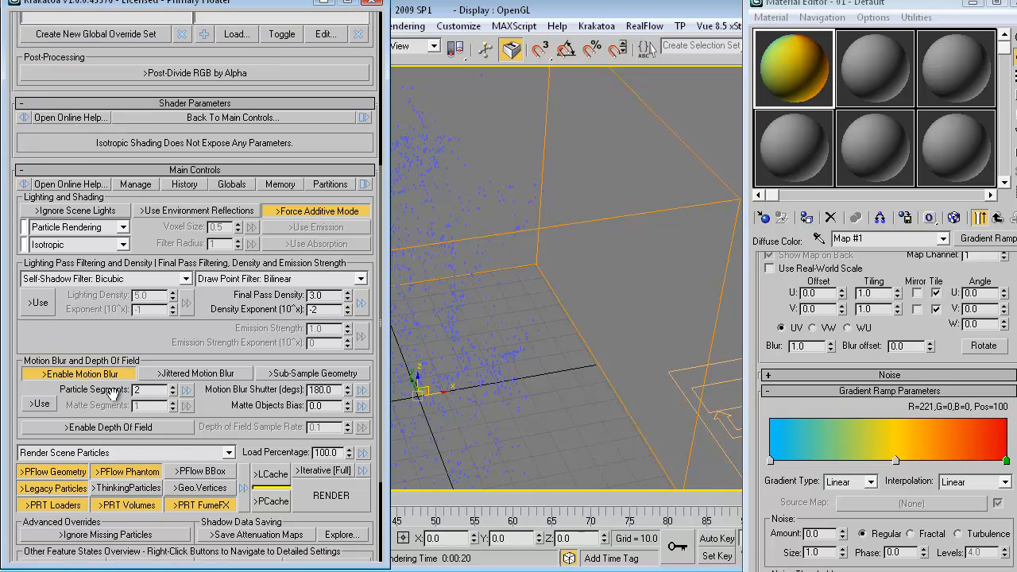
{"action": "left_click_drag", "start_coordinate": [113, 391], "coordinate": [114, 388]}
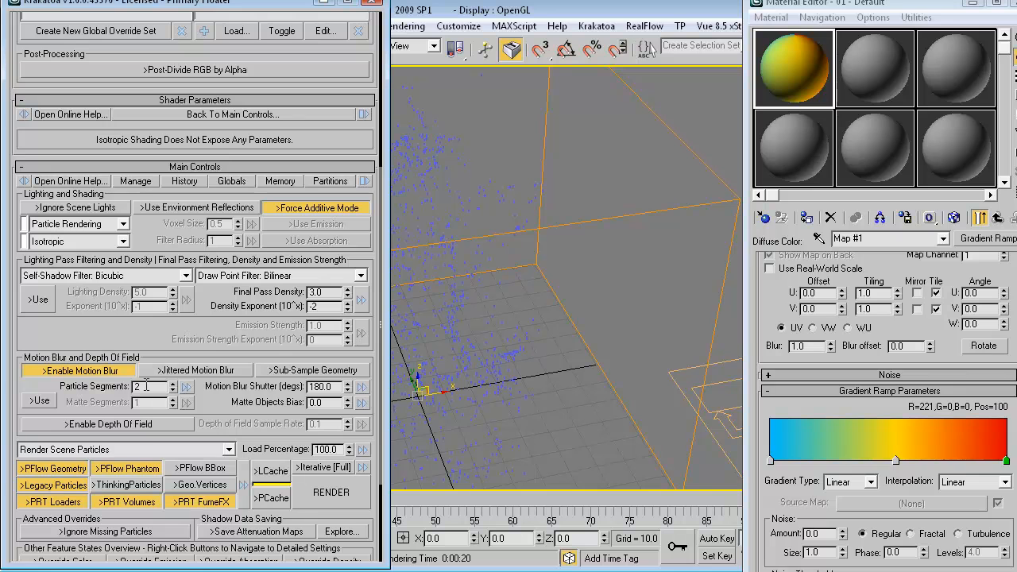
{"action": "left_click_drag", "start_coordinate": [142, 388], "coordinate": [115, 388]}
{"action": "left_click_drag", "start_coordinate": [112, 388], "coordinate": [111, 384]}
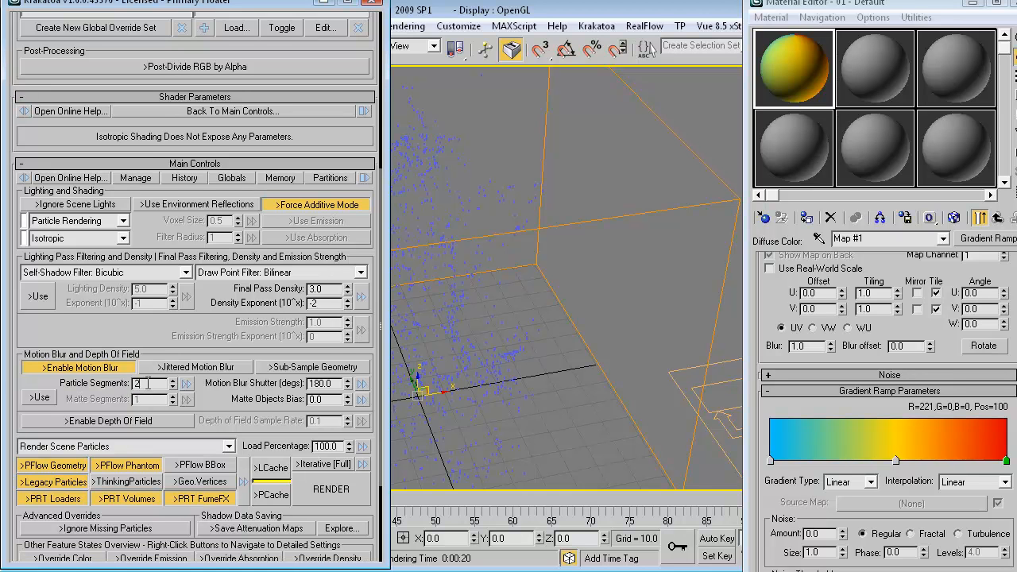
{"action": "key", "text": "Return"}
{"action": "key", "text": "shift+q"}
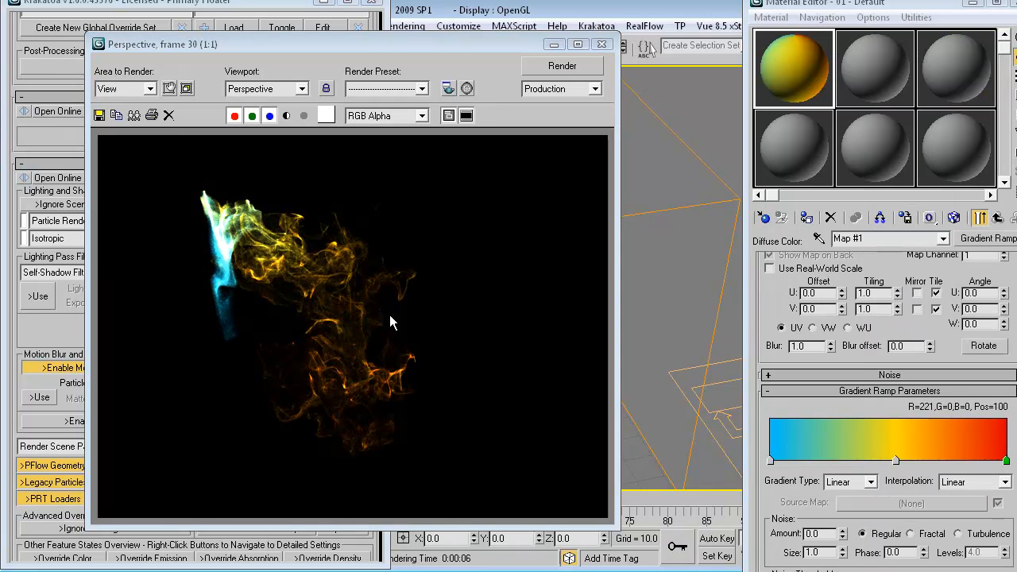
Step: Close the rendered frame and minimize the Krakatoa floater
{"action": "left_click", "coordinate": [601, 46]}
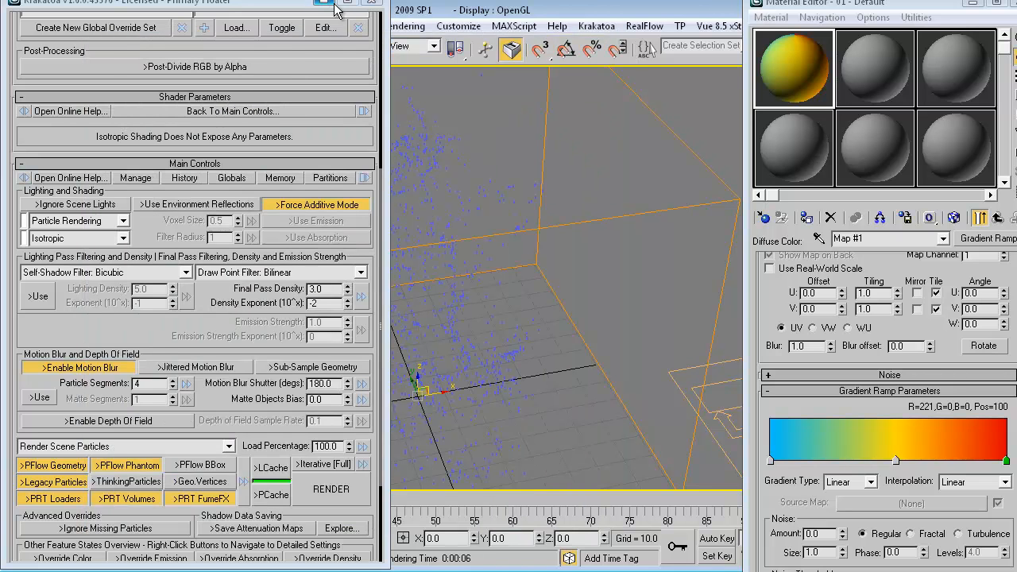
{"action": "left_click", "coordinate": [323, 4]}
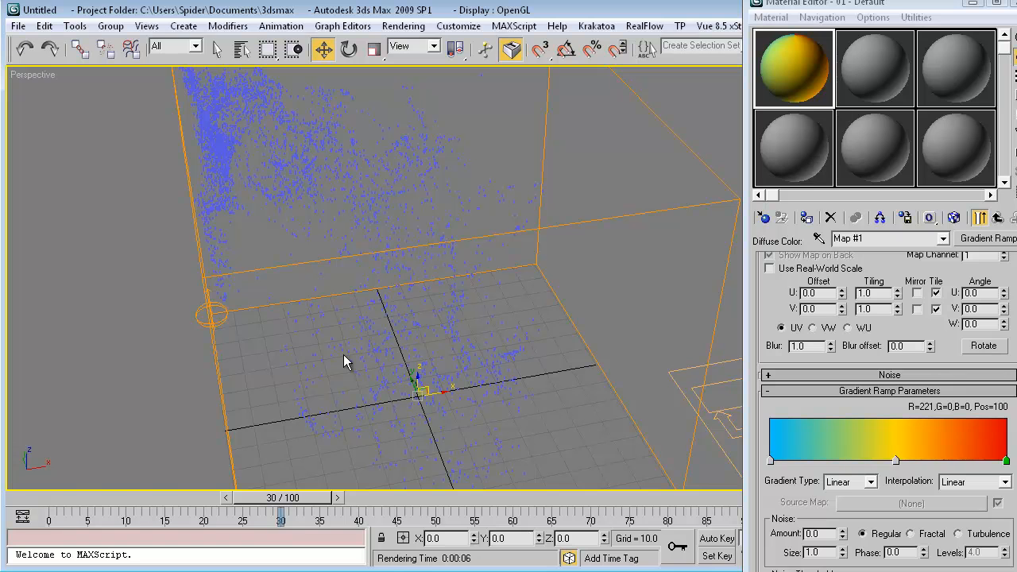
Step: Set Render Setup's Time Output to Active Time Segment (frames 0 to 100)
{"action": "key", "text": "F10"}
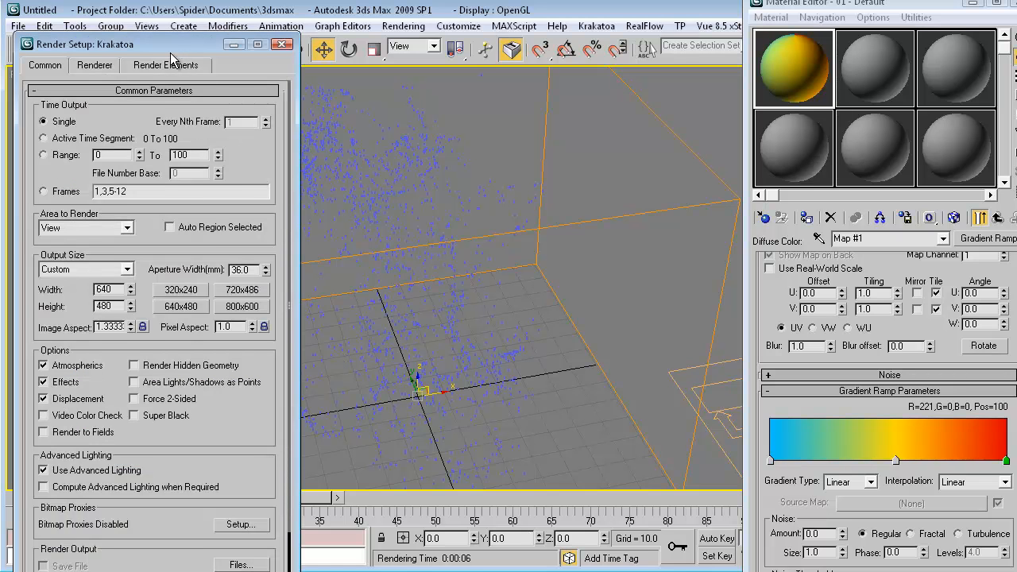
{"action": "left_click_drag", "start_coordinate": [172, 44], "coordinate": [224, 13]}
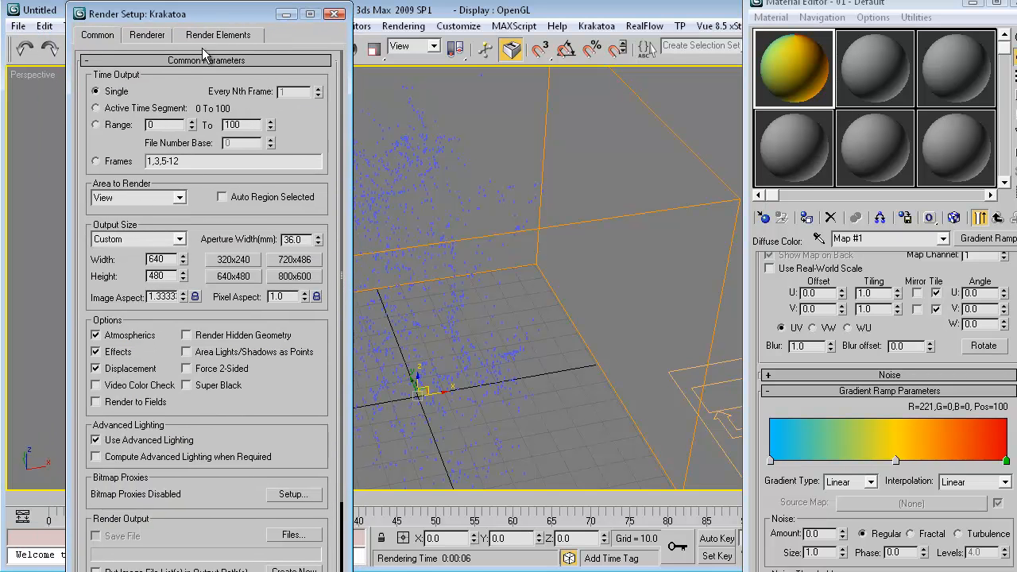
{"action": "left_click", "coordinate": [95, 109]}
{"action": "scroll", "coordinate": [294, 131], "scroll_direction": "down", "scroll_amount": 1}
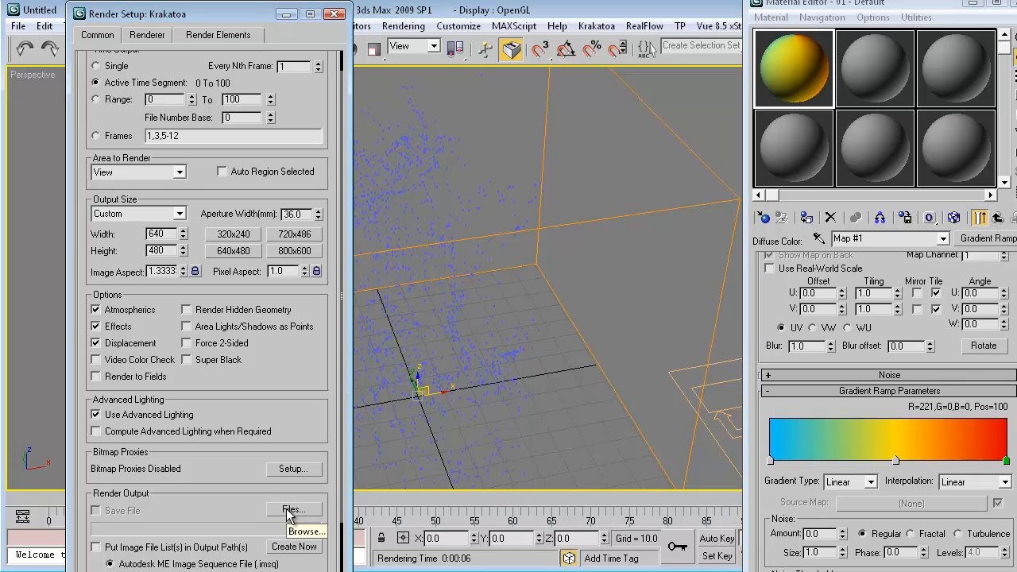
Step: Resize and minimize Render Setup, then shift the material editor to uncover the modifier stack
{"action": "left_click_drag", "start_coordinate": [268, 509], "coordinate": [269, 455]}
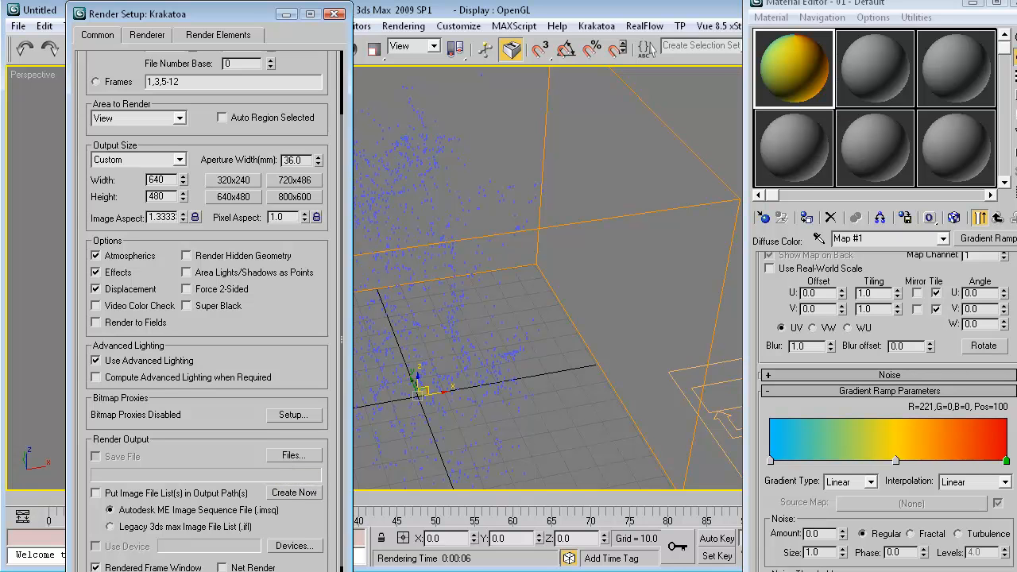
{"action": "left_click_drag", "start_coordinate": [230, 571], "coordinate": [231, 550]}
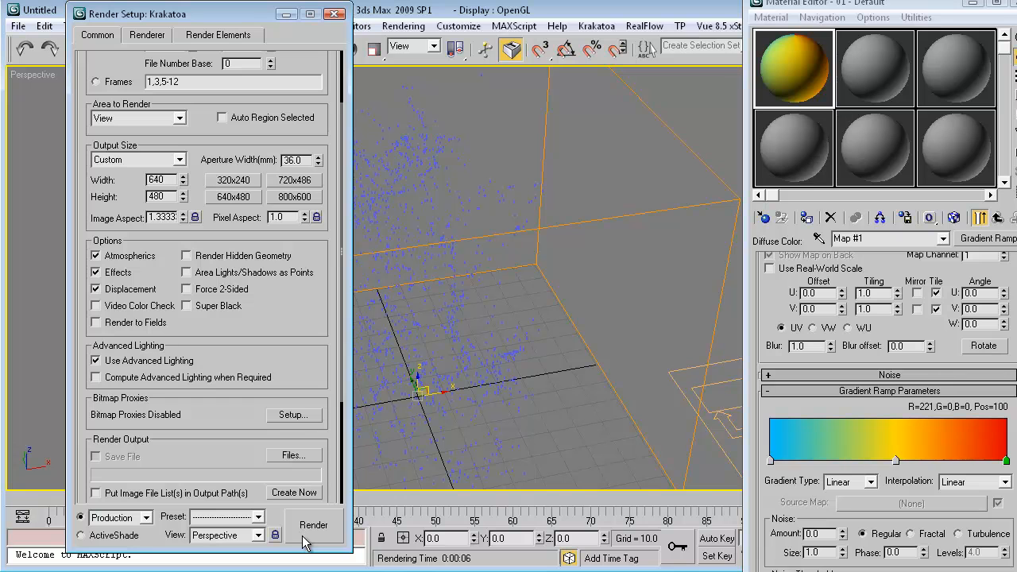
{"action": "mouse_move", "coordinate": [230, 406]}
{"action": "left_mouse_down"}
{"action": "mouse_move", "coordinate": [227, 369]}
{"action": "mouse_move", "coordinate": [261, 204]}
{"action": "mouse_move", "coordinate": [245, 509]}
{"action": "left_mouse_up"}
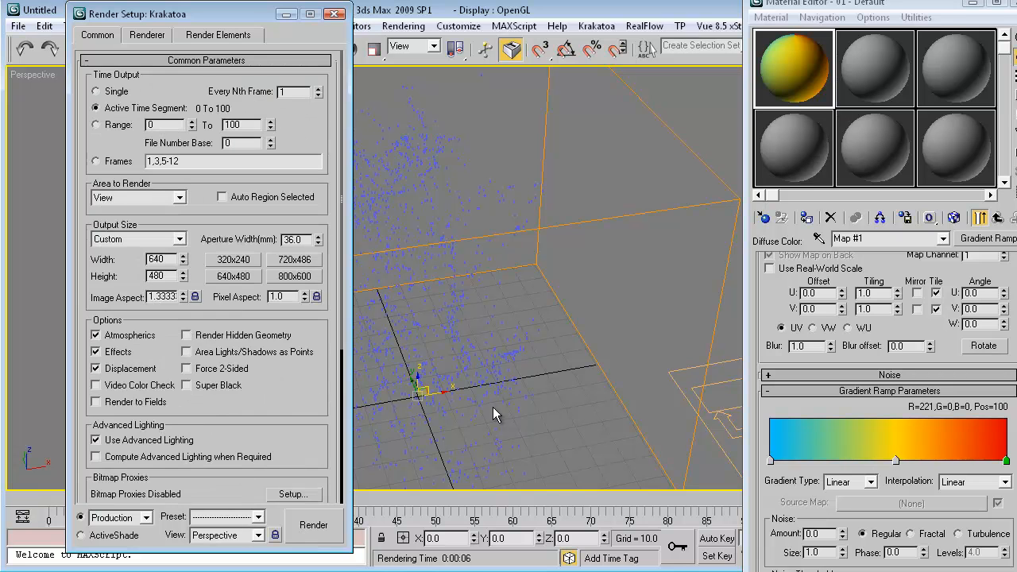
{"action": "left_click", "coordinate": [284, 15]}
{"action": "left_click_drag", "start_coordinate": [831, 3], "coordinate": [650, 3]}
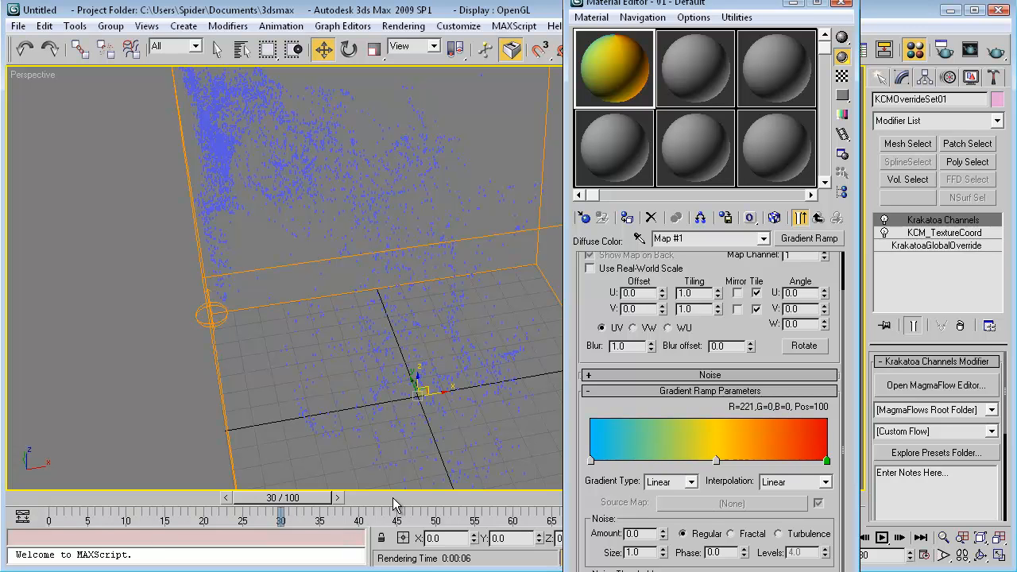
Step: Select the gradient's blue start flag and close the material editor
{"action": "left_click", "coordinate": [591, 461]}
{"action": "left_click_drag", "start_coordinate": [594, 487], "coordinate": [592, 469]}
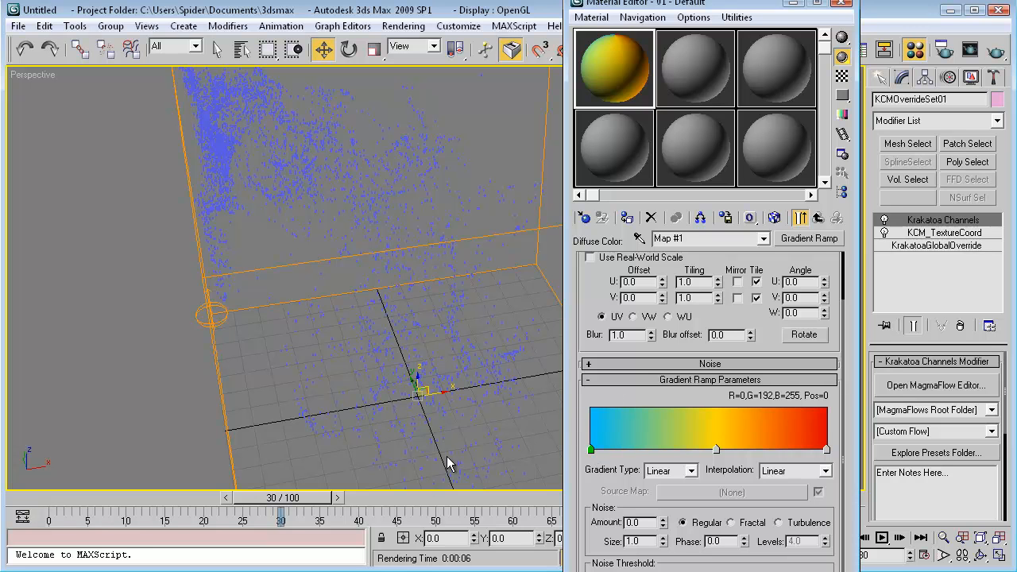
{"action": "left_click", "coordinate": [792, 3]}
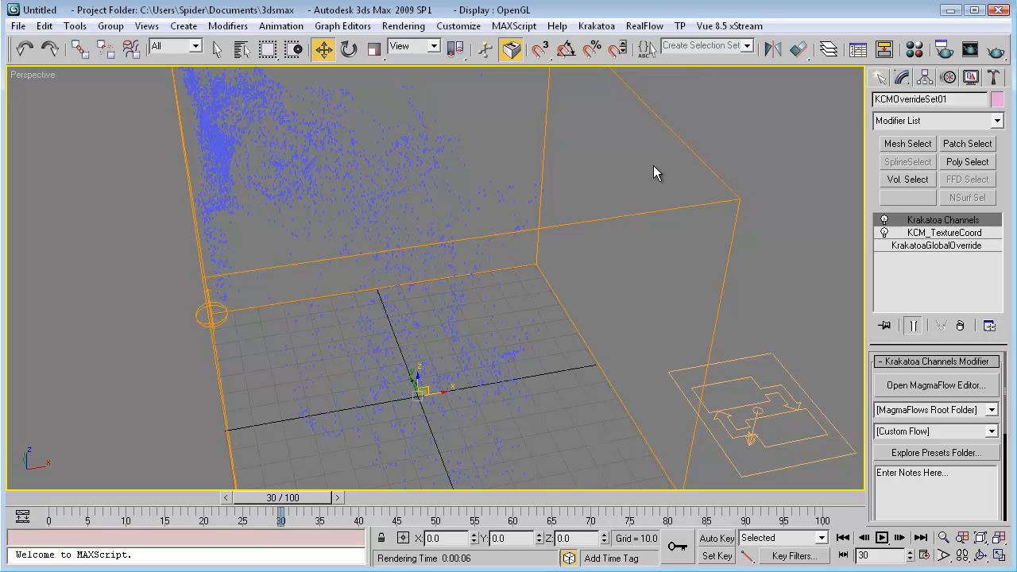
Step: Select the FumeFX01 grid and bring up its FumeFX UI on the Simulation settings
{"action": "left_click", "coordinate": [704, 163]}
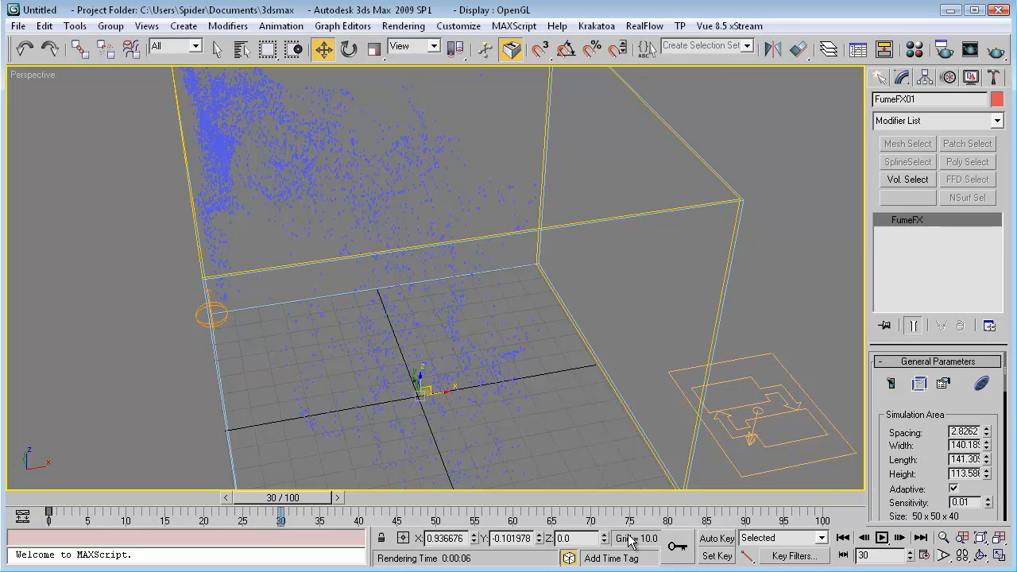
{"action": "left_click", "coordinate": [924, 387]}
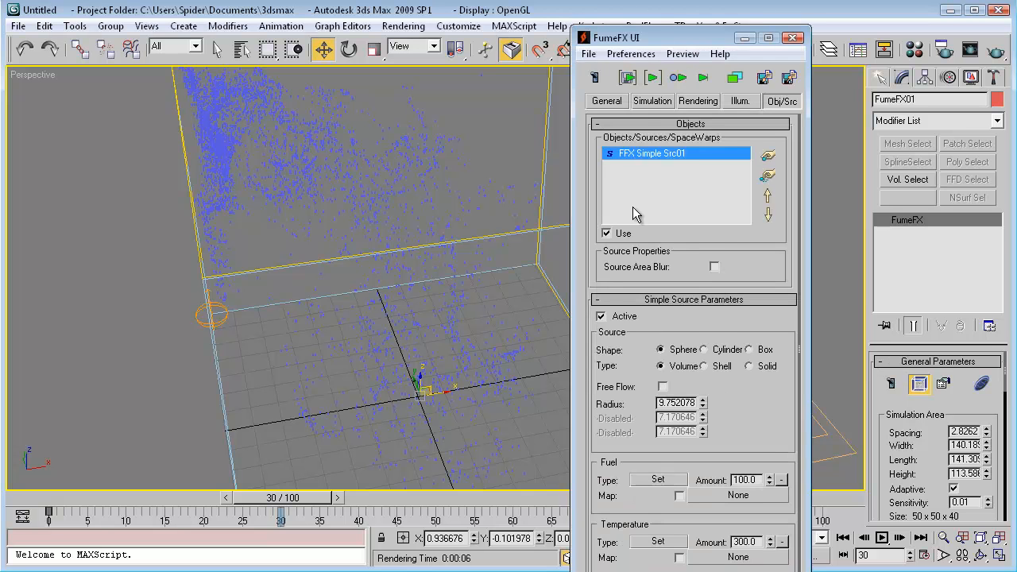
{"action": "left_click", "coordinate": [650, 102]}
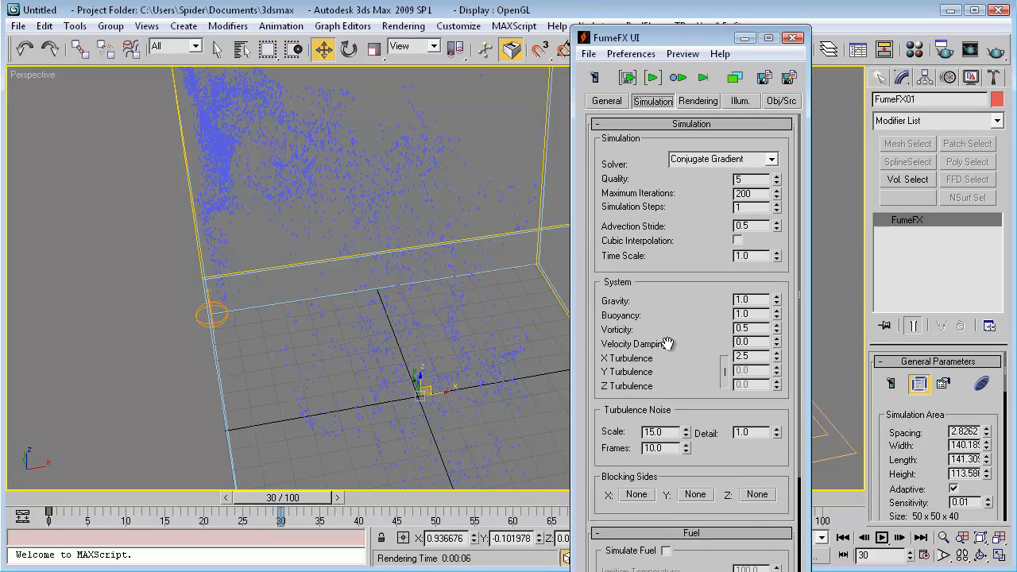
{"action": "left_click", "coordinate": [754, 356]}
{"action": "mouse_move", "coordinate": [655, 305]}
{"action": "left_mouse_down"}
{"action": "mouse_move", "coordinate": [655, 280]}
{"action": "mouse_move", "coordinate": [670, 371]}
{"action": "left_mouse_up"}
Step: Show the General simulation-area parameters, keeping the current grid spacing value
{"action": "left_click", "coordinate": [606, 101]}
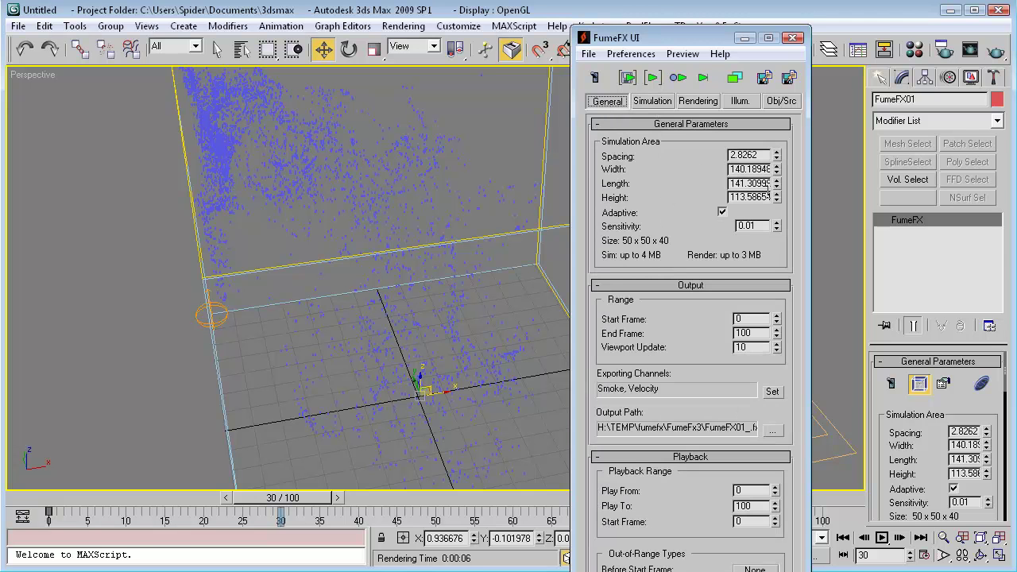
{"action": "double_click", "coordinate": [762, 155]}
{"action": "key", "text": "Return"}
{"action": "left_click_drag", "start_coordinate": [644, 39], "coordinate": [646, 7]}
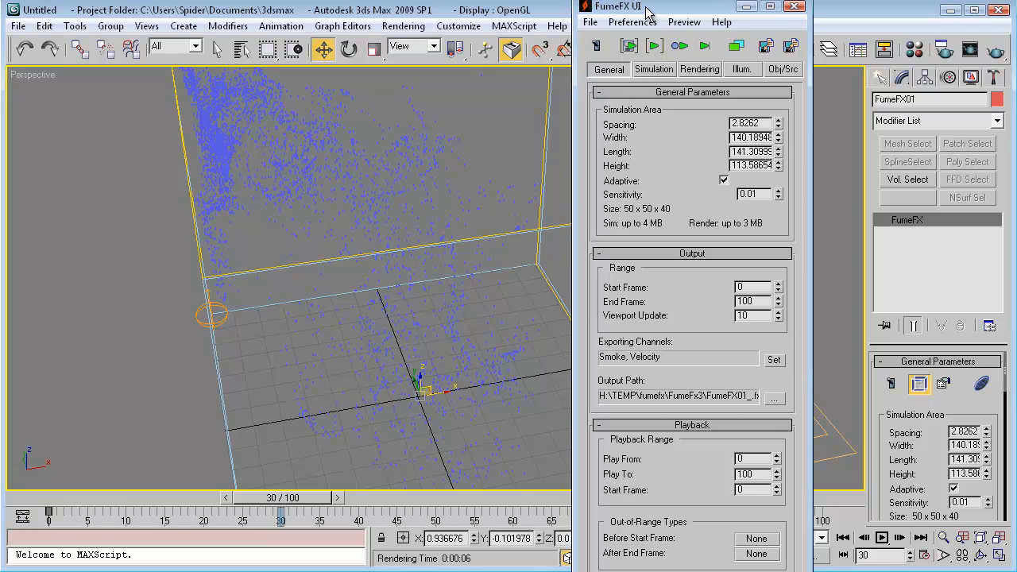